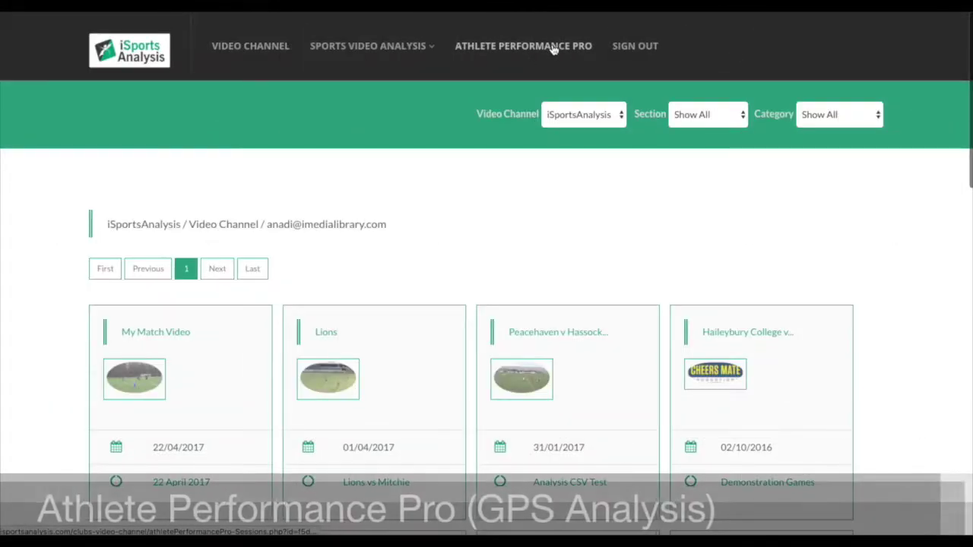
Go to Athlete Performance Pro and open the 1639.59-metre runner GPS session
left_click(554, 44)
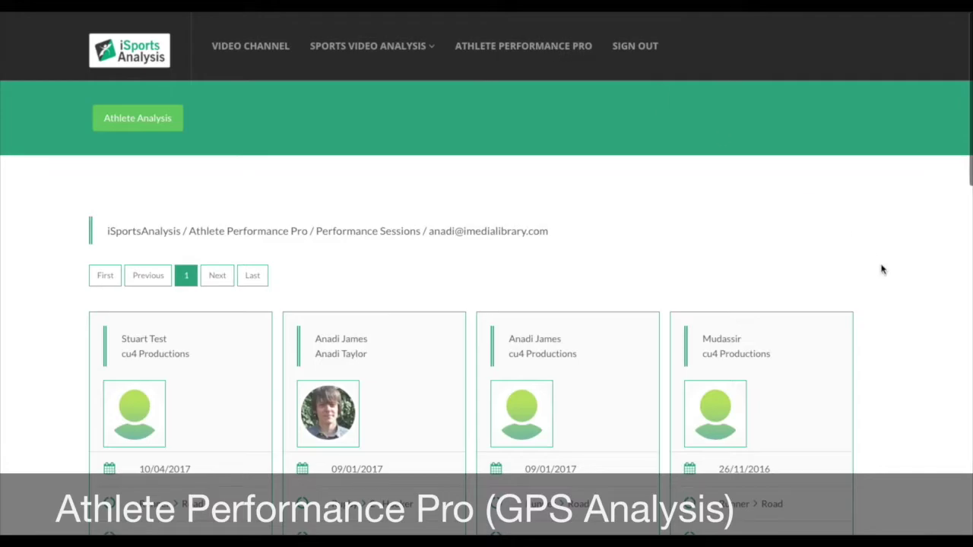
scroll(881, 269, "down", 4)
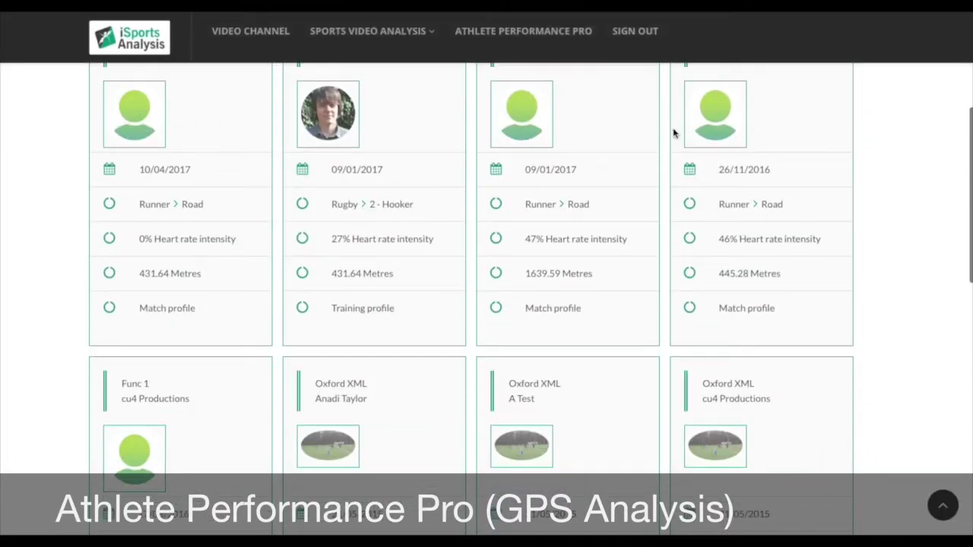
left_click(522, 120)
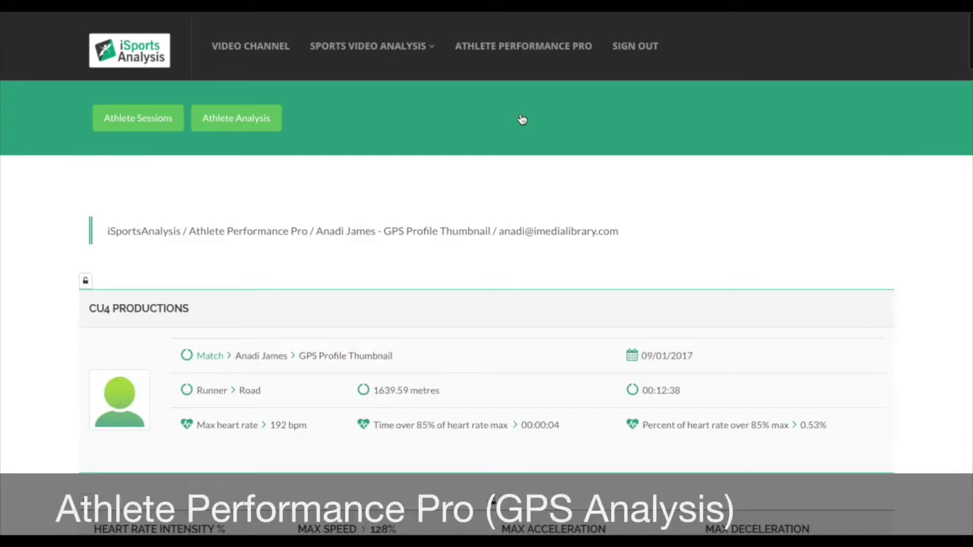
Replay the runner's route further along the Synchronised Activity timeline and unlock the map panel
scroll(934, 330, "down", 5)
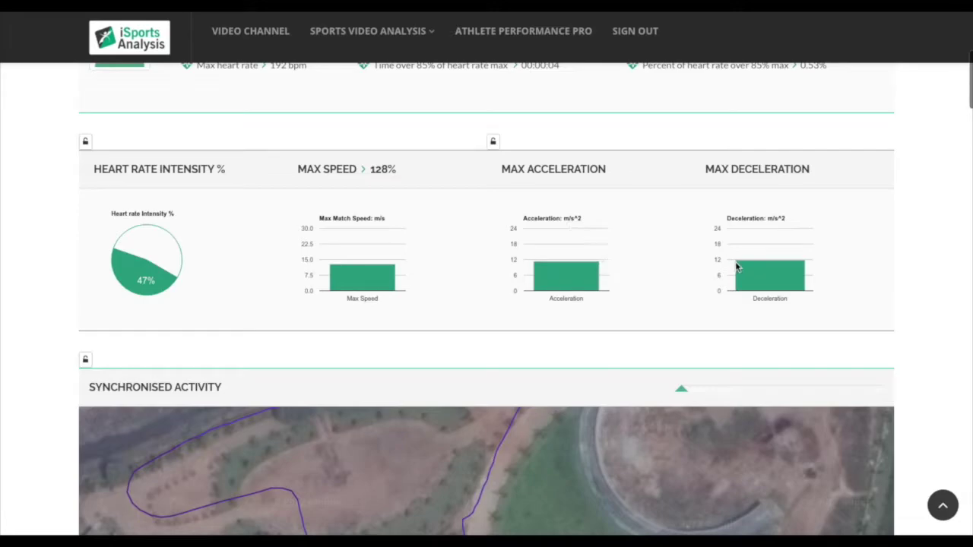
scroll(949, 342, "down", 4)
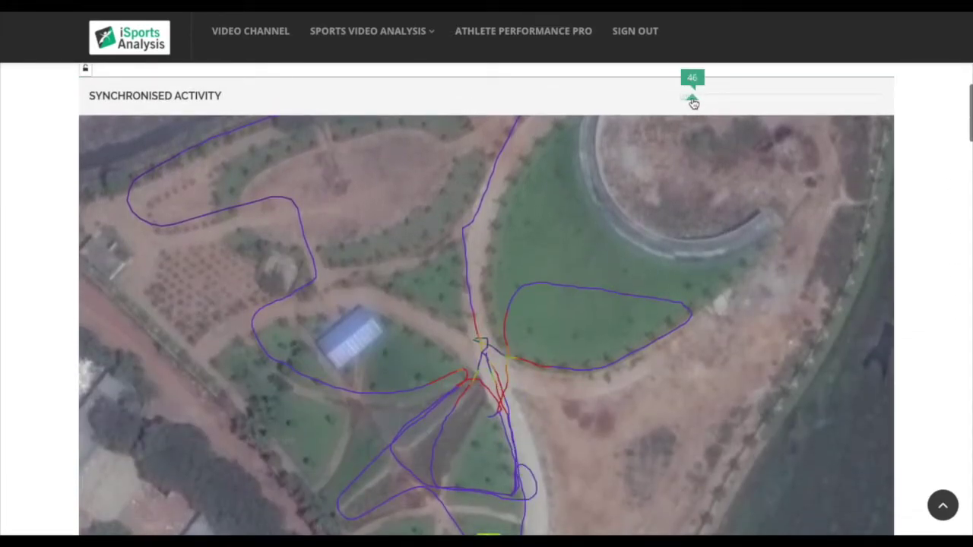
left_click(693, 103)
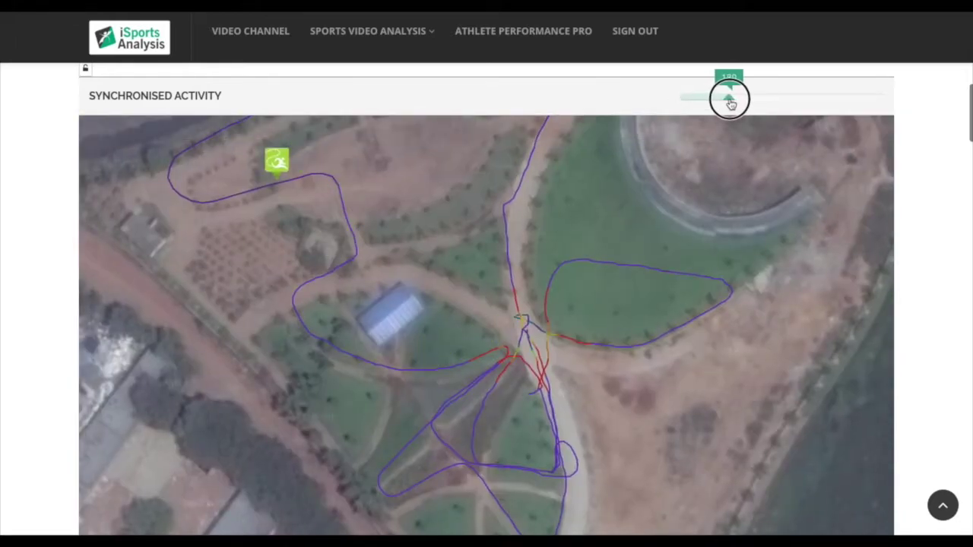
left_click_drag(730, 103, 791, 108)
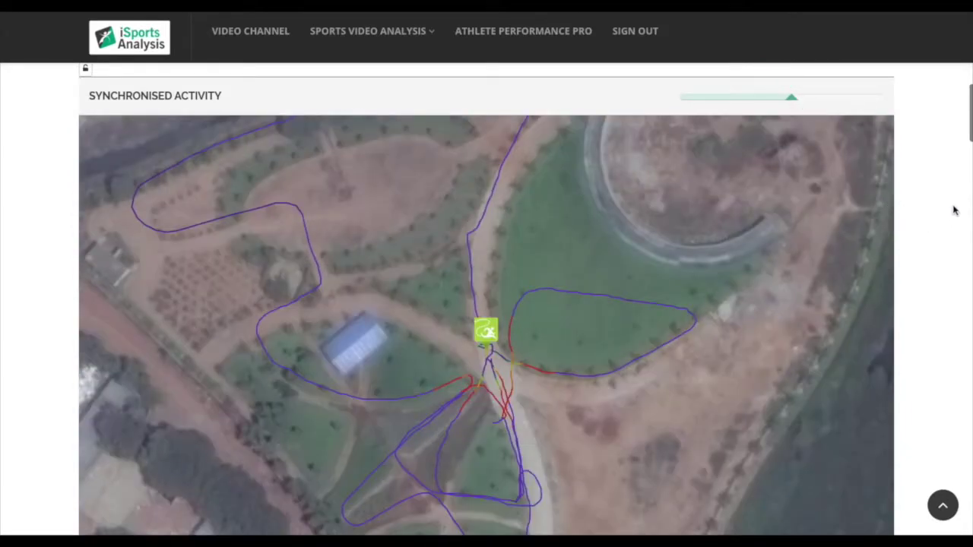
left_click(85, 69)
Shrink the map panel to about half width and advance the replay to 12:27:10
scroll(907, 319, "down", 3)
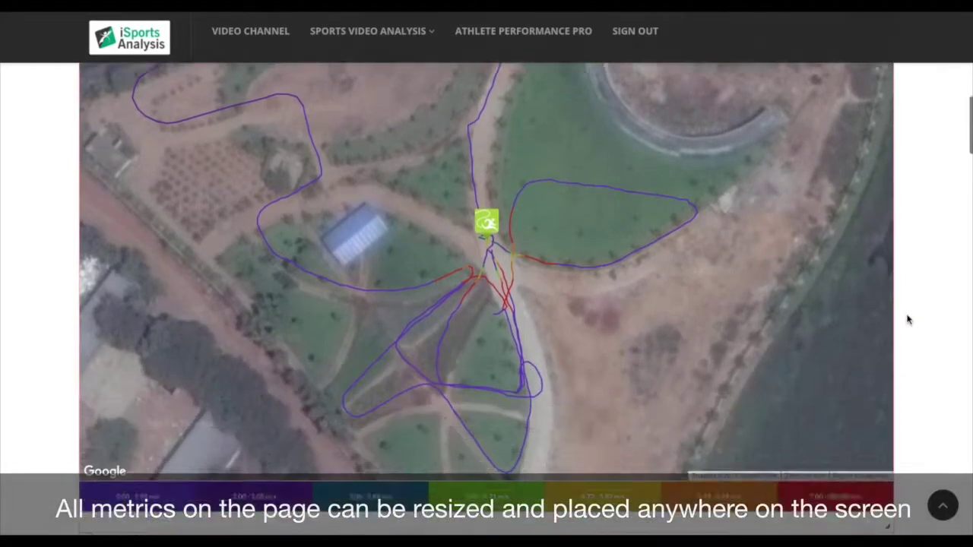
left_click_drag(889, 474, 445, 222)
scroll(563, 164, "up", 1)
scroll(563, 163, "down", 1)
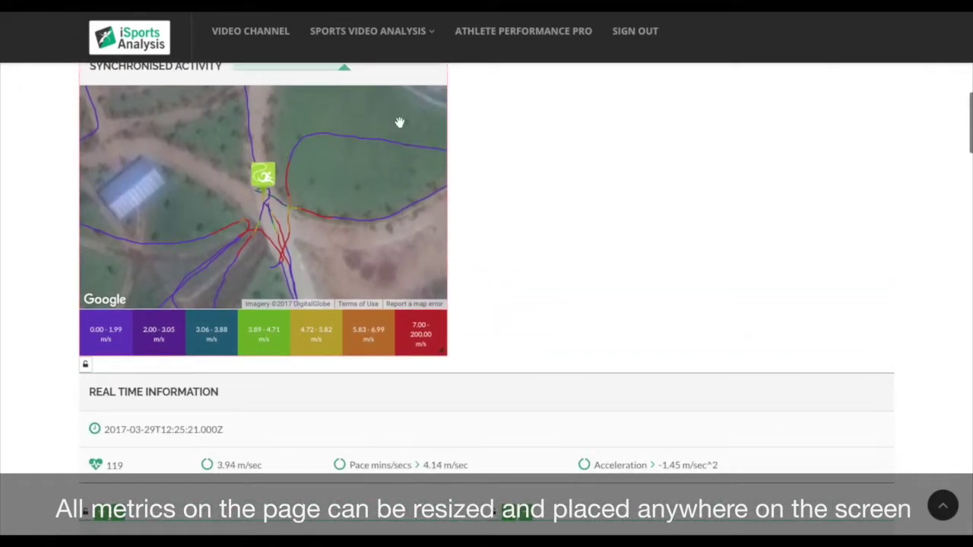
scroll(59, 80, "up", 1)
left_click_drag(344, 104, 375, 111)
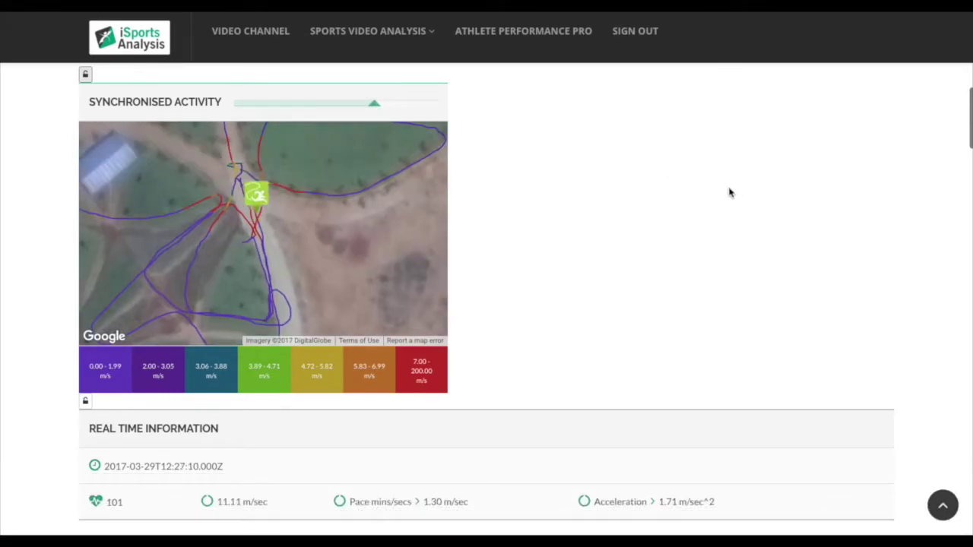
scroll(730, 193, "down", 5)
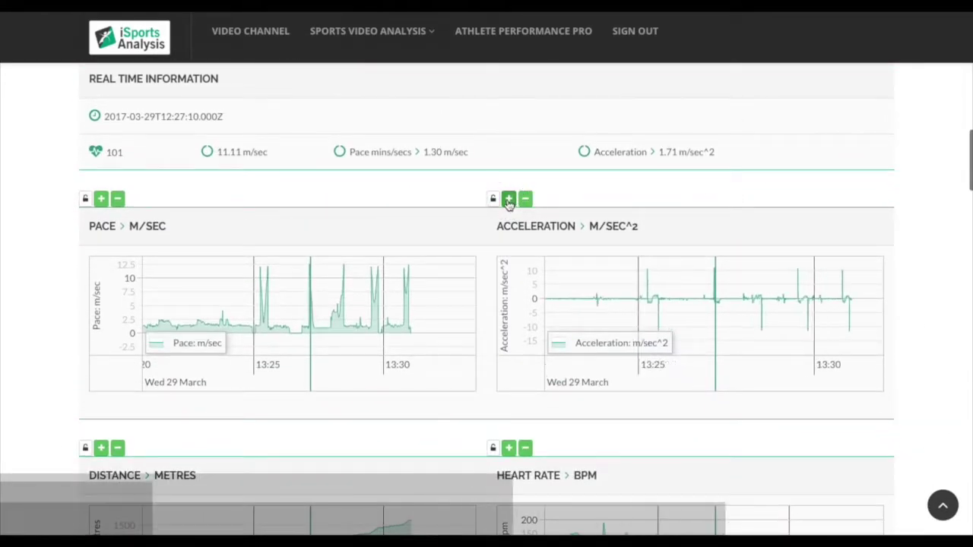
Zoom into the Acceleration and Pace charts, pan Pace earlier, and sync readings near 13:25
left_click(508, 199)
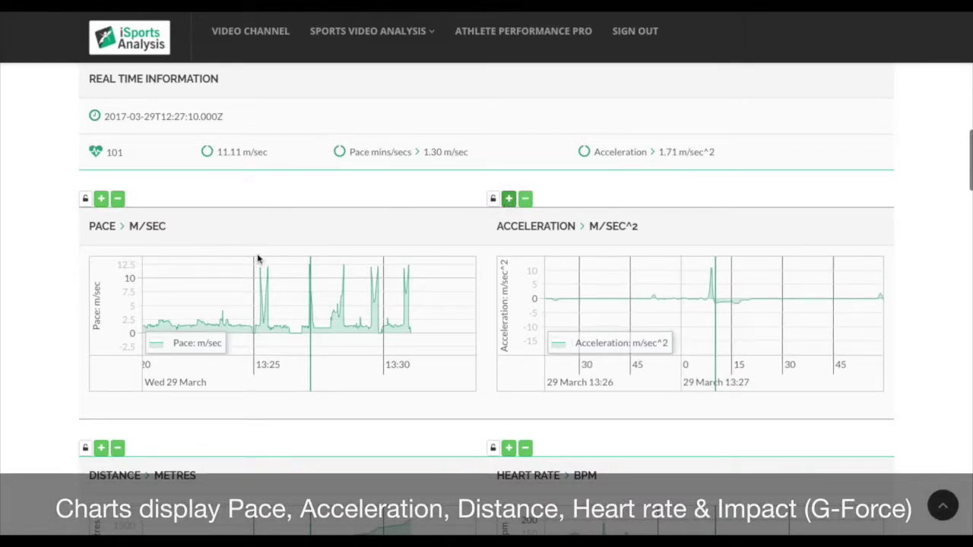
left_click(101, 200)
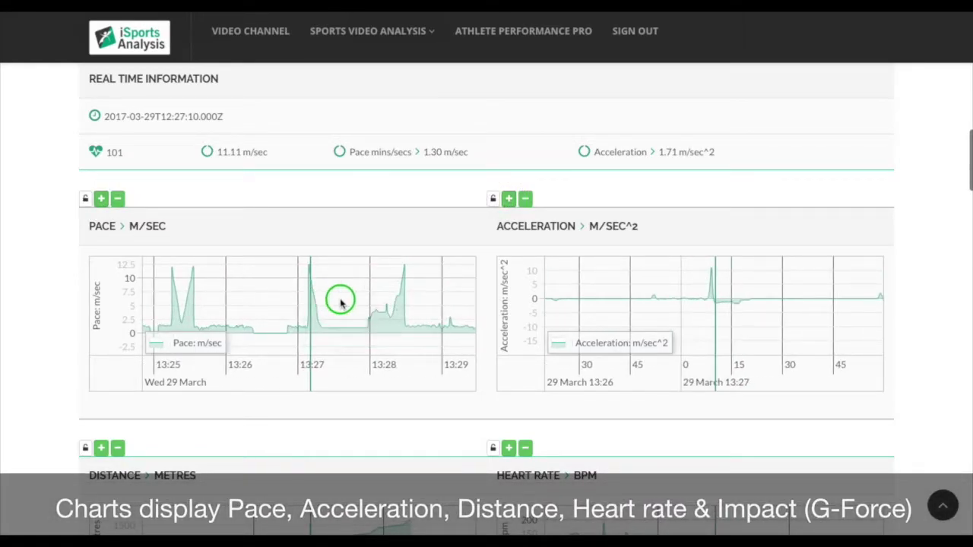
left_click_drag(333, 292, 449, 290)
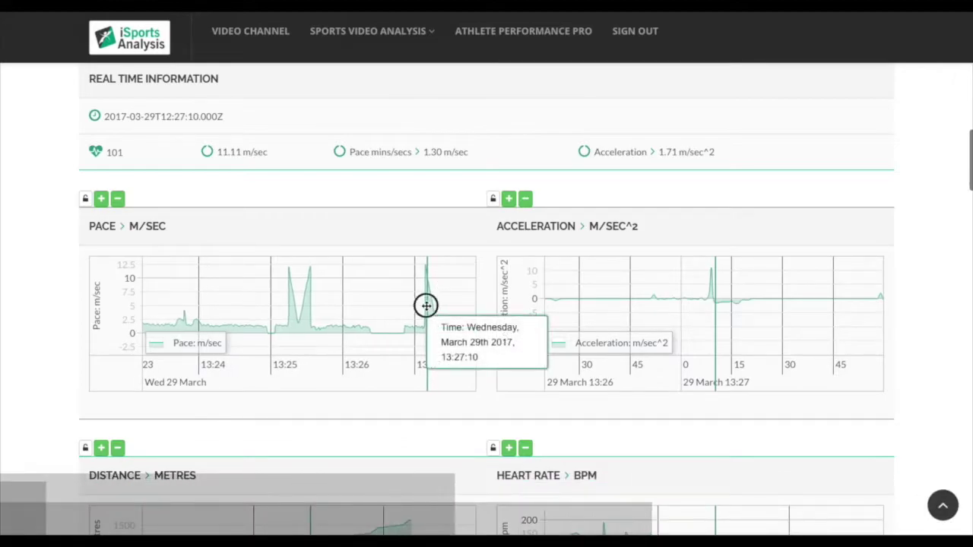
left_click(311, 318)
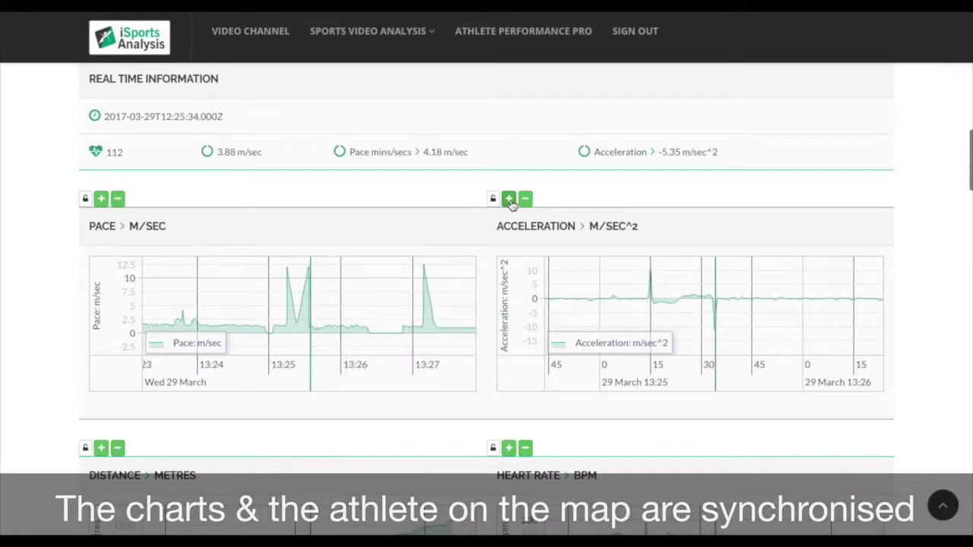
scroll(906, 327, "down", 5)
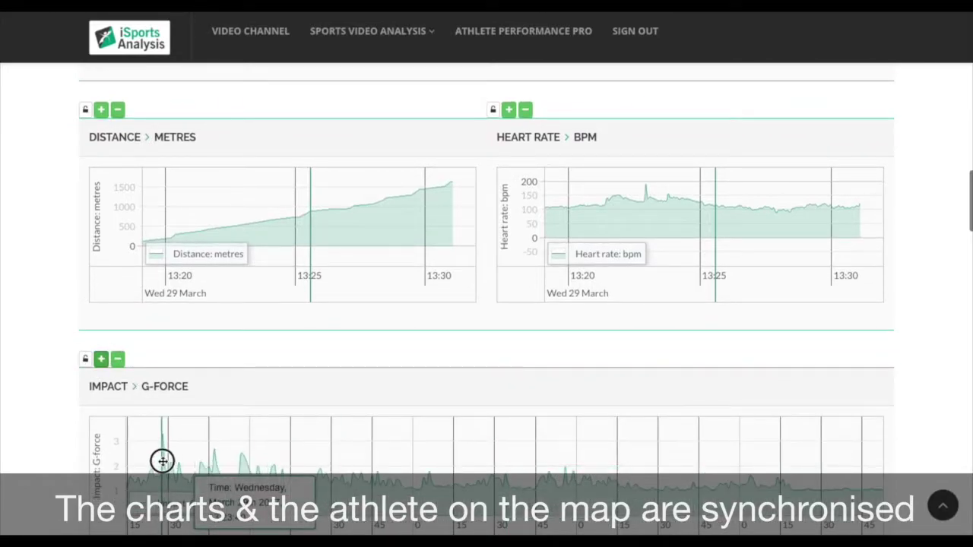
scroll(890, 364, "down", 4)
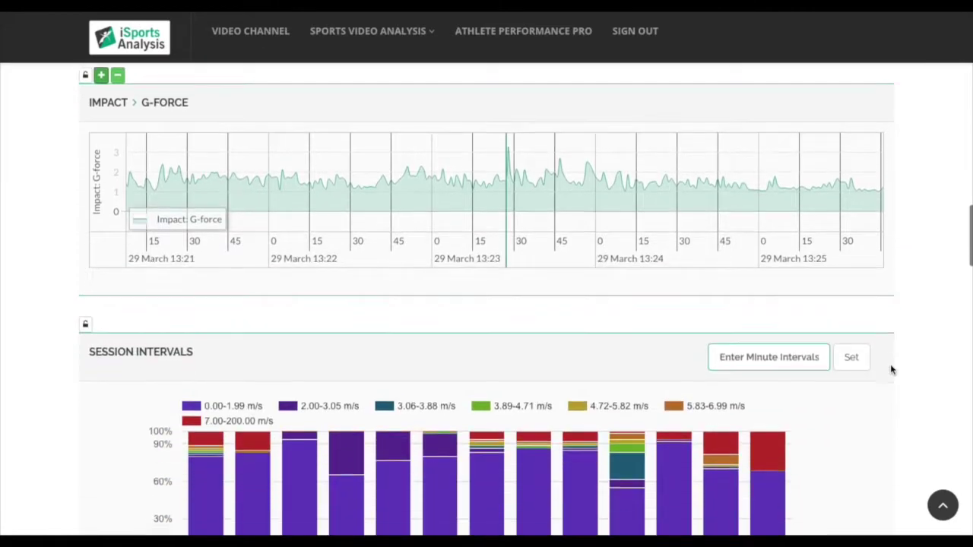
Group Session Intervals into 2-minute, then 4-minute, then back to 1-minute bars
scroll(891, 369, "down", 3)
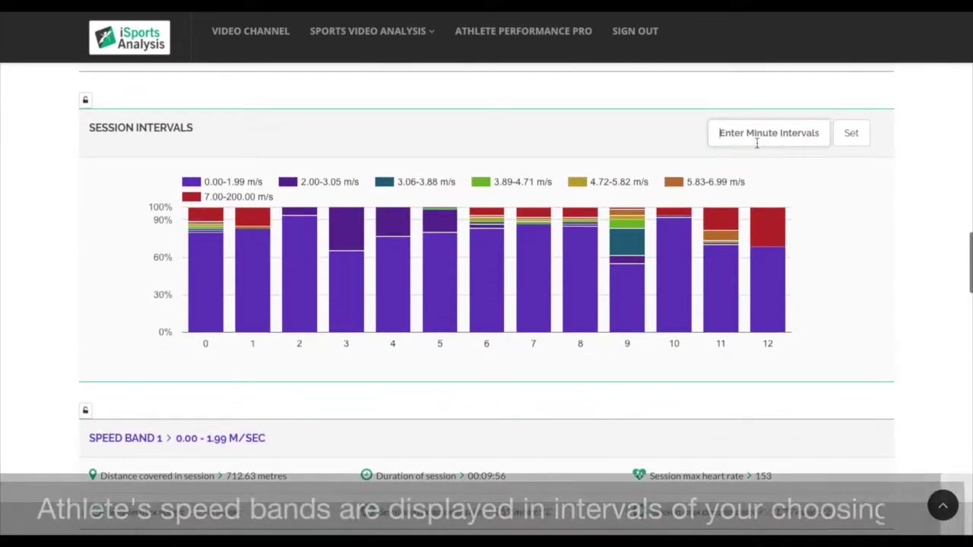
left_click(741, 139)
type("2")
key("Return")
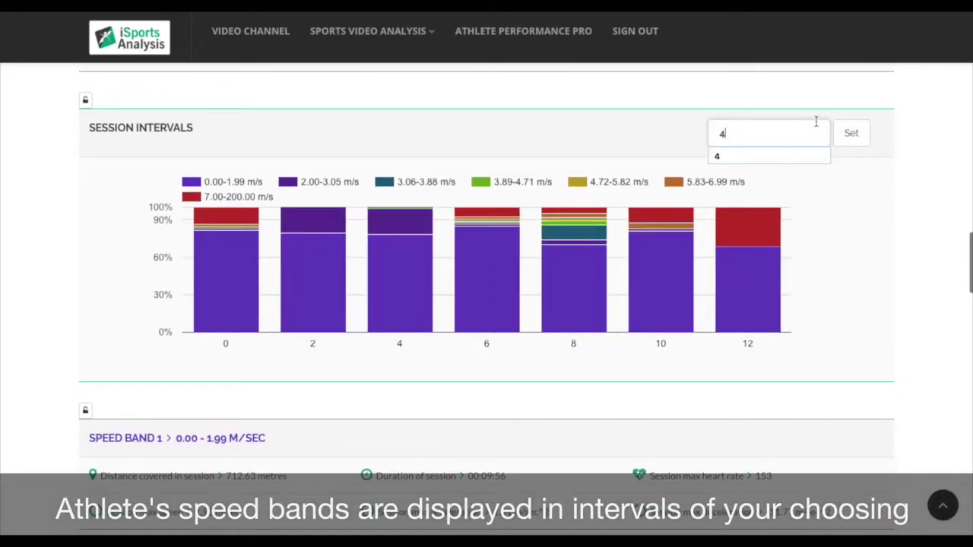
left_click(852, 136)
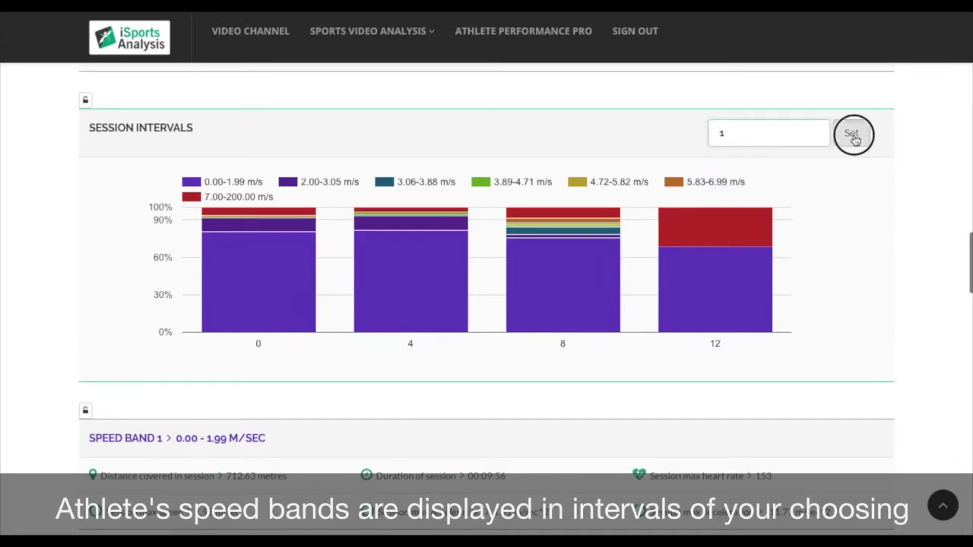
left_click(852, 135)
scroll(893, 312, "down", 4)
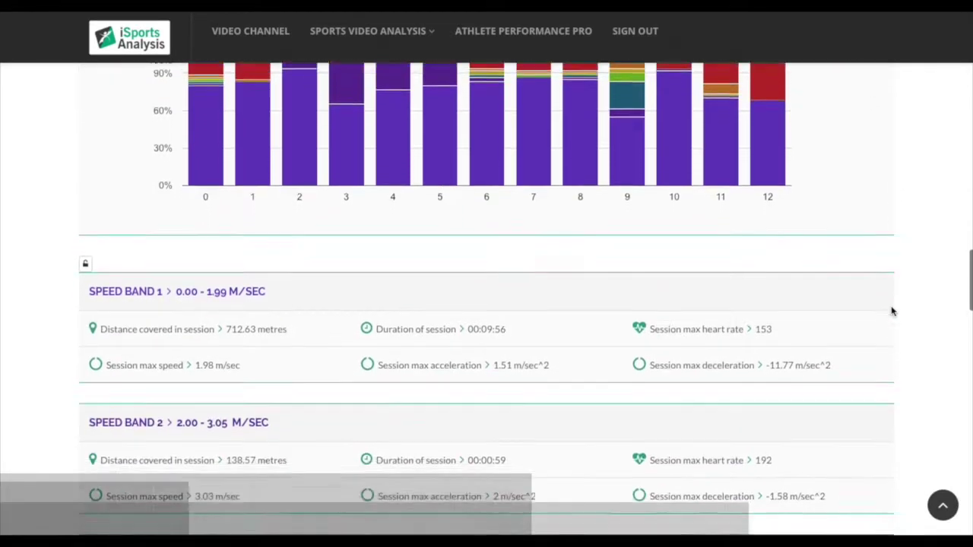
Review the session's heart rate details, including 192 bpm max, then open Athlete Analysis
scroll(893, 312, "down", 6)
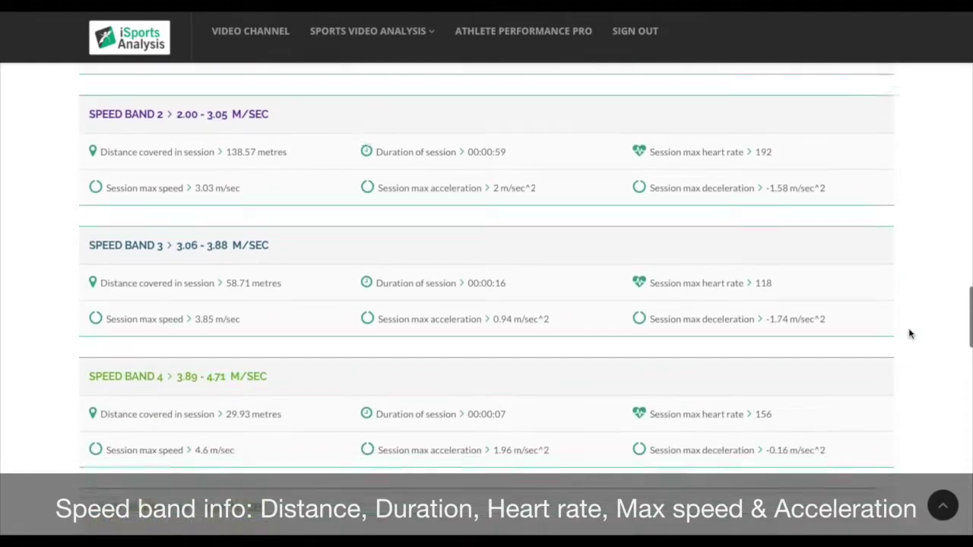
scroll(910, 333, "down", 8)
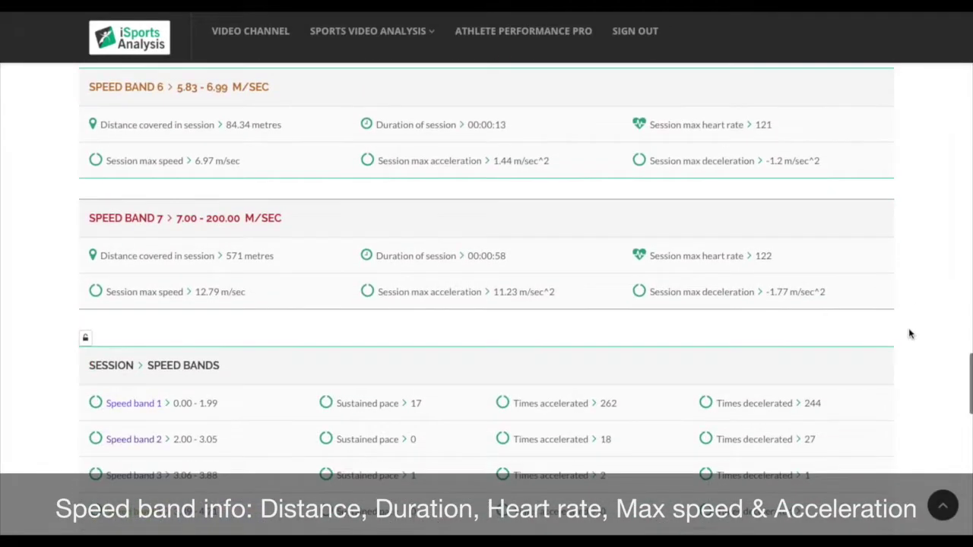
scroll(910, 334, "down", 4)
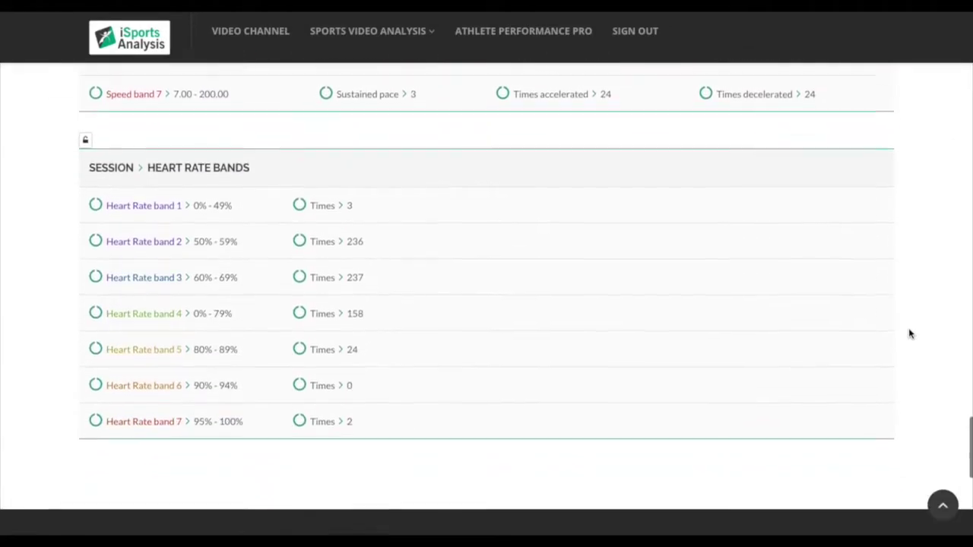
left_click(941, 504)
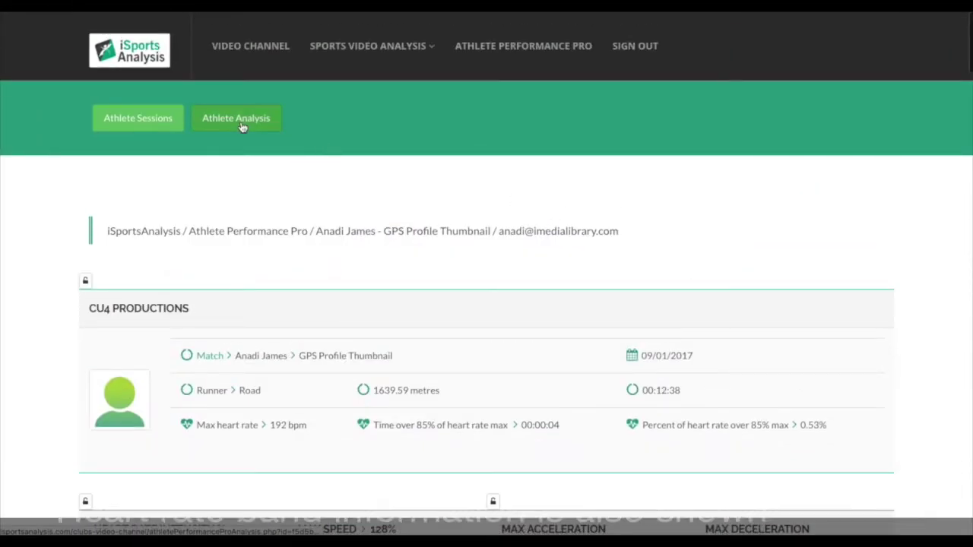
left_click(243, 127)
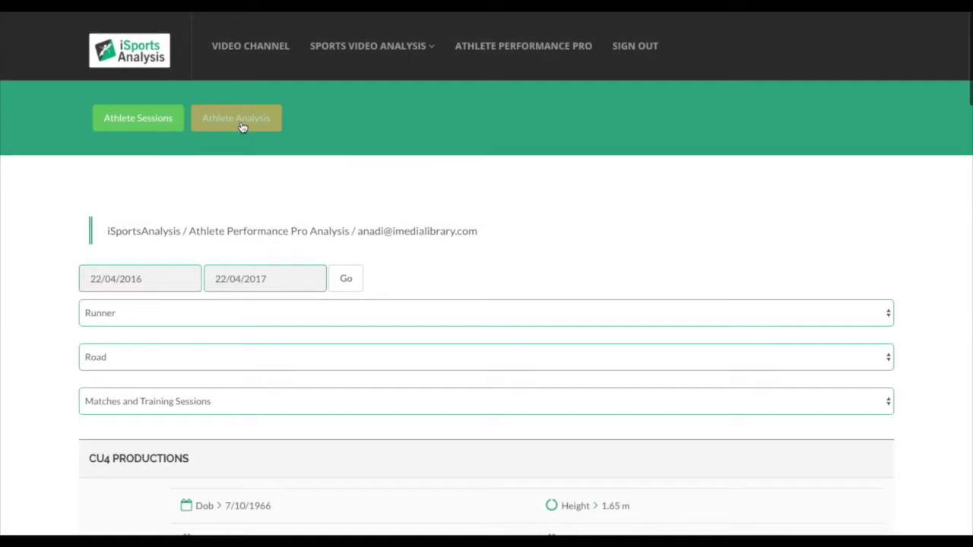
Browse the analysis charts and open the 09/01/2017 point on the Percent over 85% chart
scroll(486, 304, "down", 5)
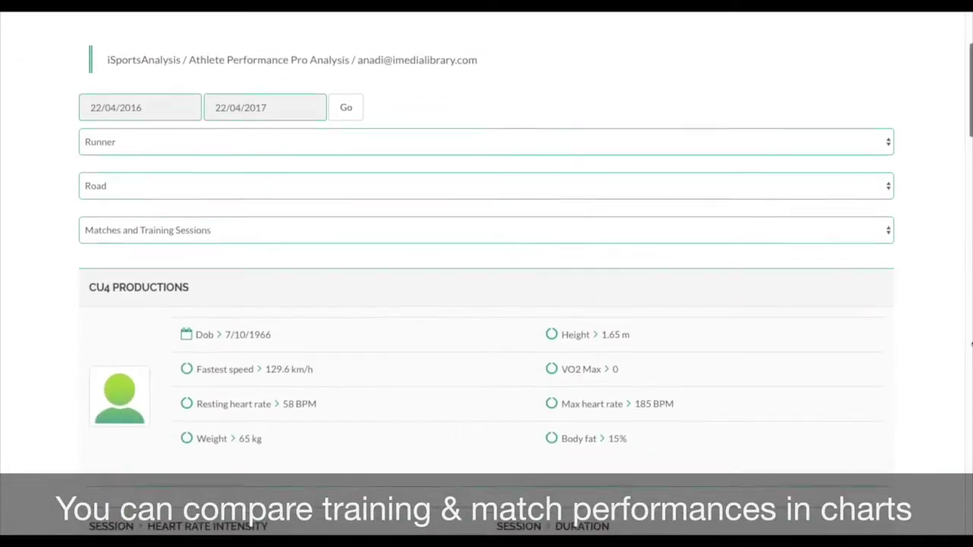
scroll(936, 386, "down", 3)
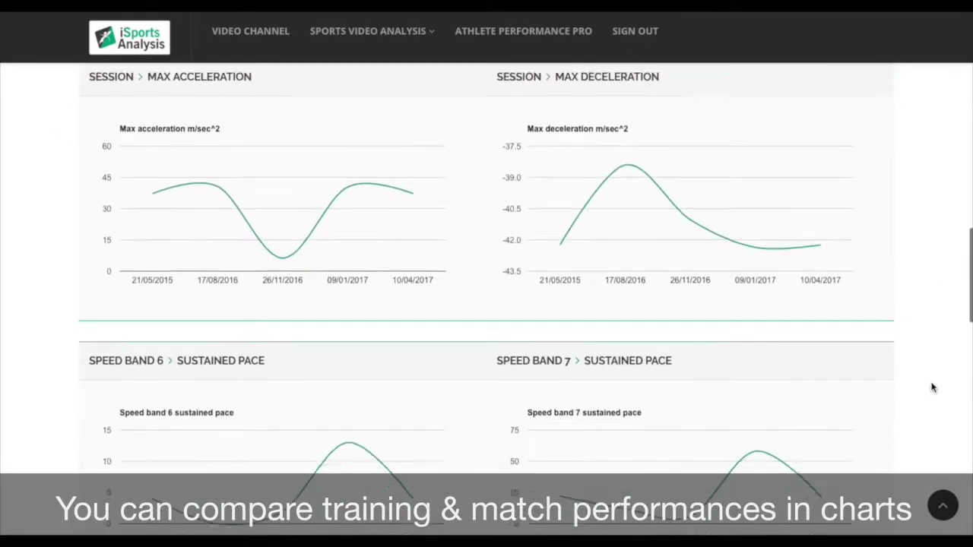
scroll(933, 387, "down", 2)
scroll(934, 388, "down", 3)
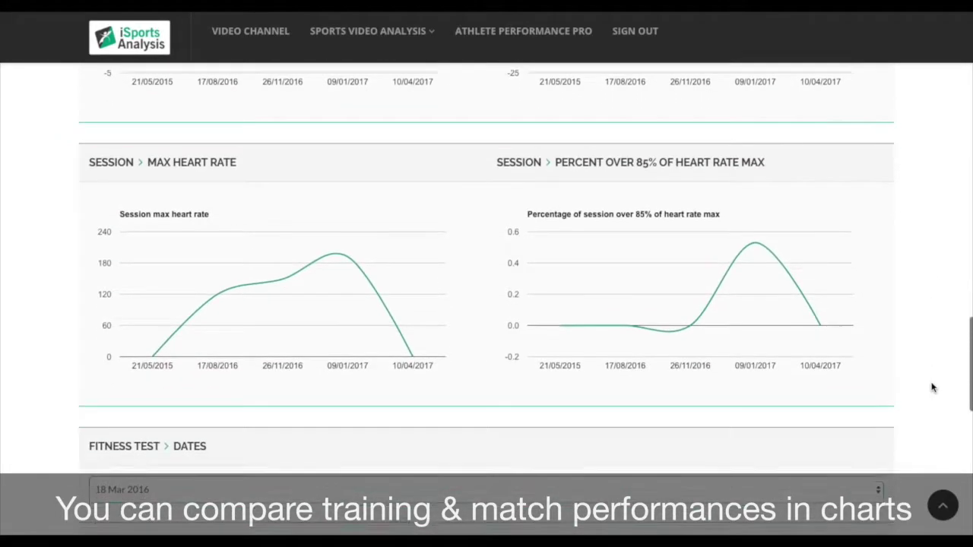
scroll(933, 388, "up", 2)
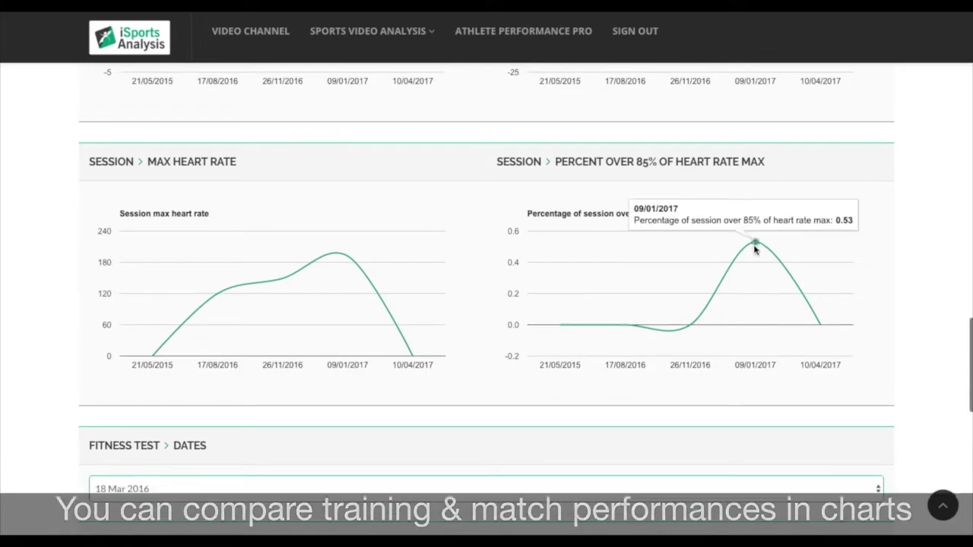
left_click(756, 243)
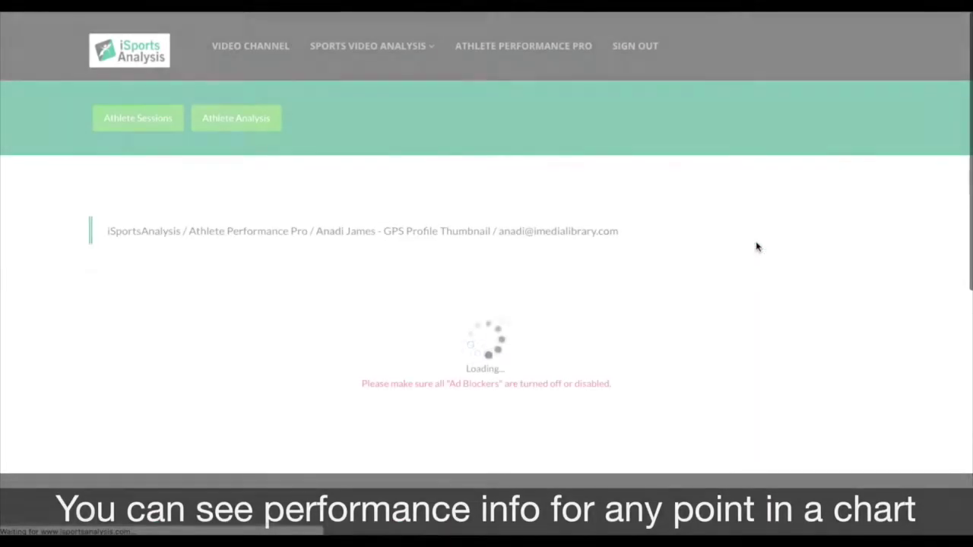
Scroll through the session's map, Pace/Acceleration charts and band tables, then return to top
scroll(913, 334, "down", 8)
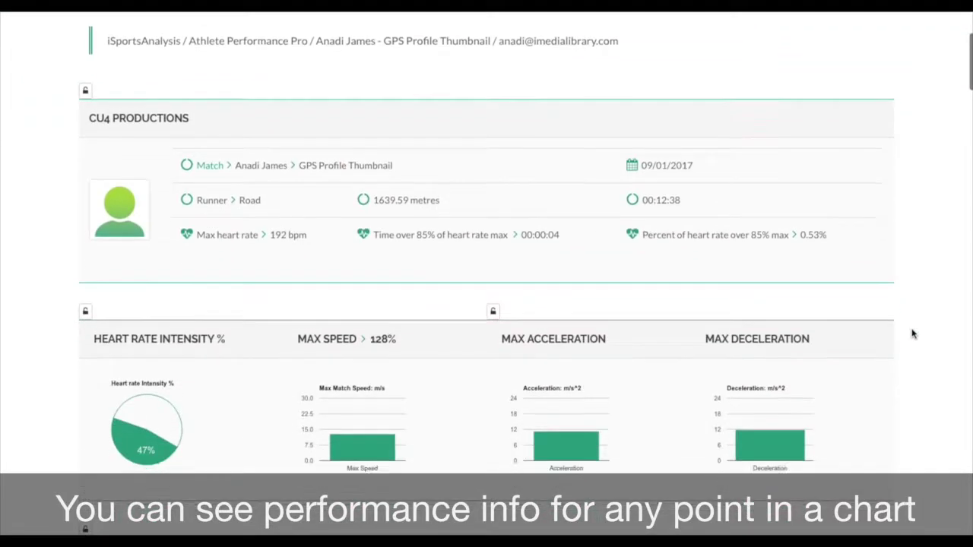
scroll(913, 334, "down", 6)
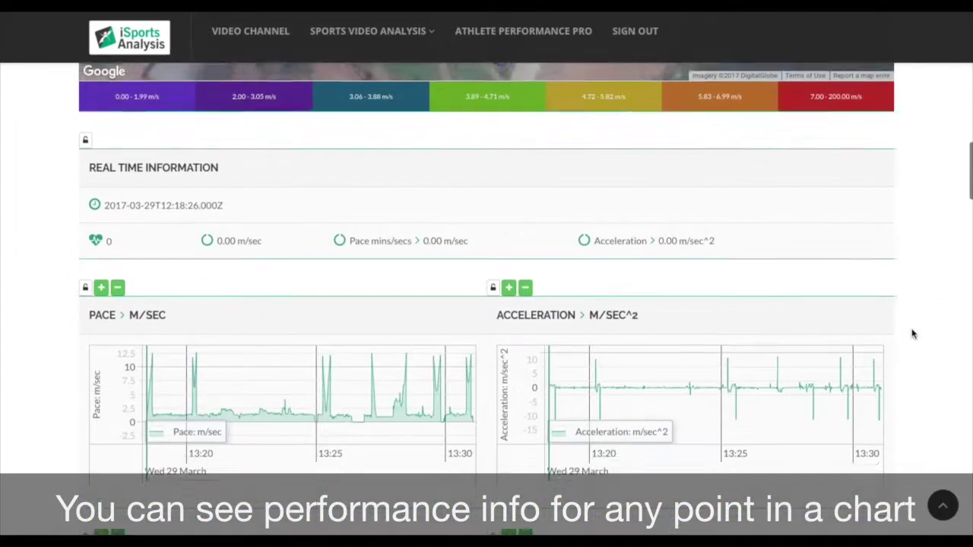
scroll(913, 334, "down", 12)
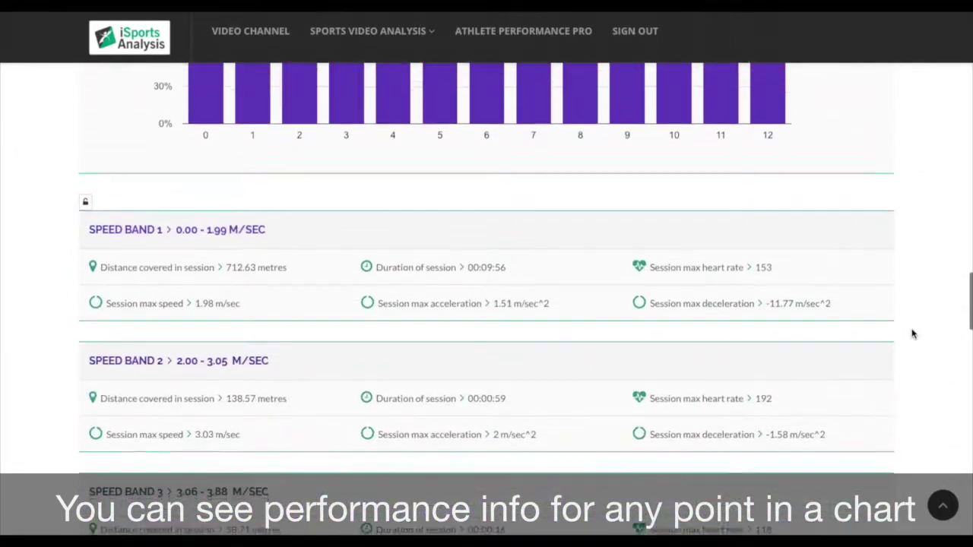
scroll(913, 334, "down", 12)
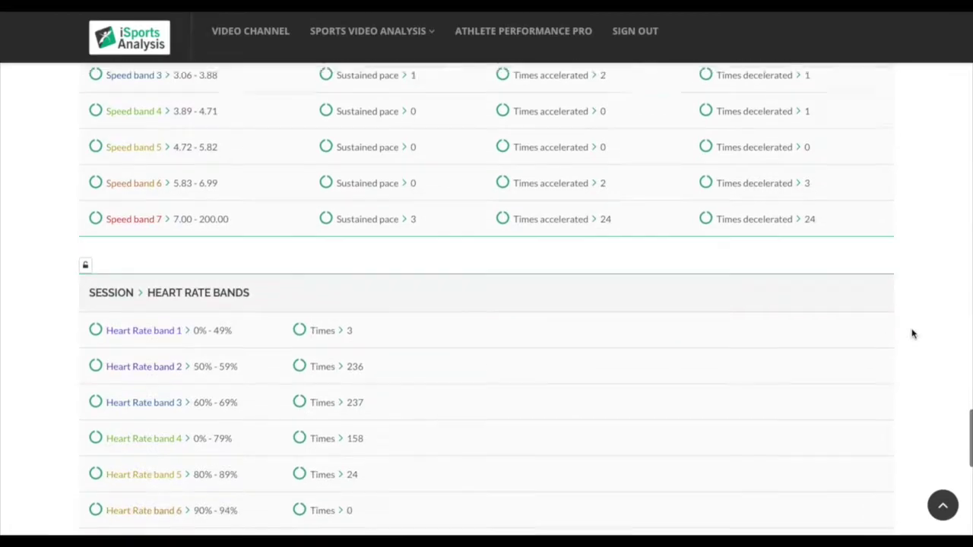
left_click(943, 505)
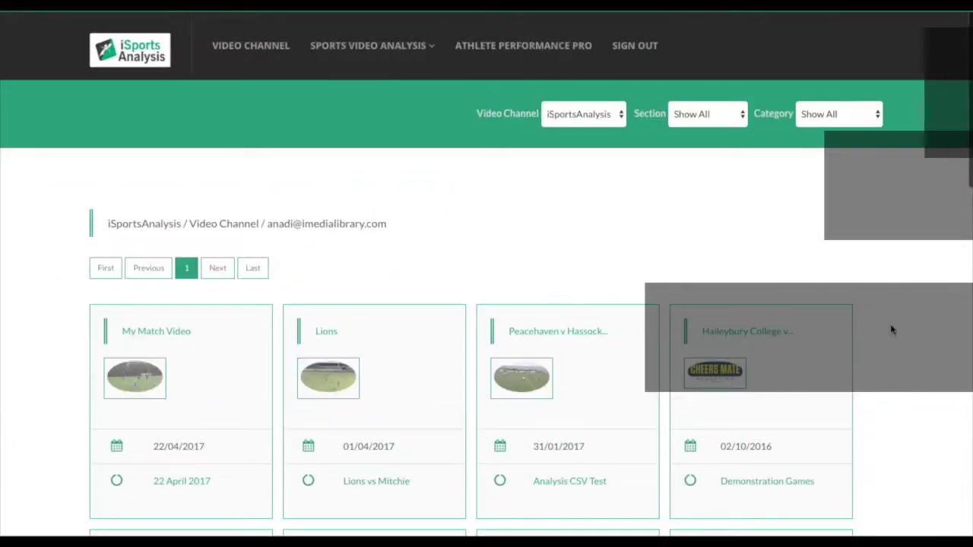
Open the Ldn Scottish vs East Grinstead session and review its 89–0 statistics
scroll(891, 330, "down", 5)
left_click(328, 265)
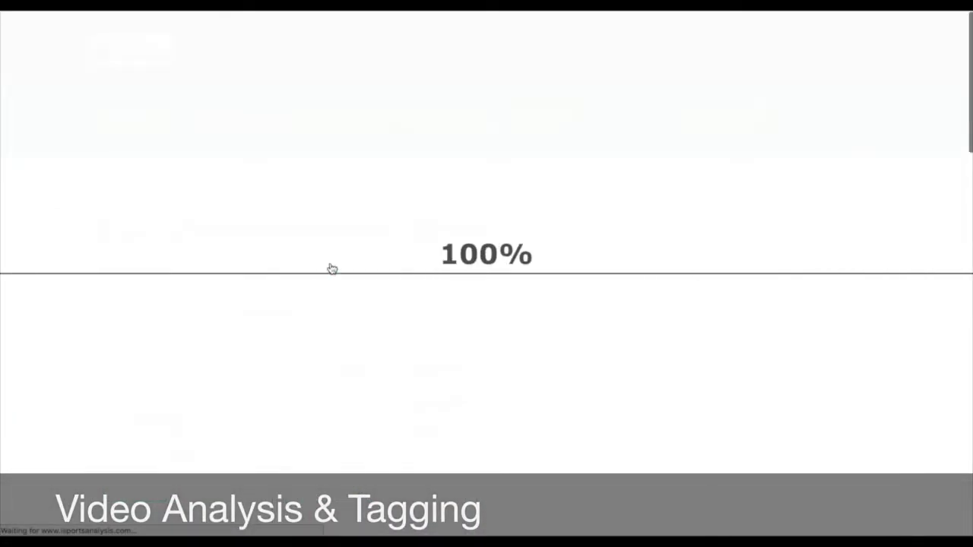
scroll(436, 304, "down", 8)
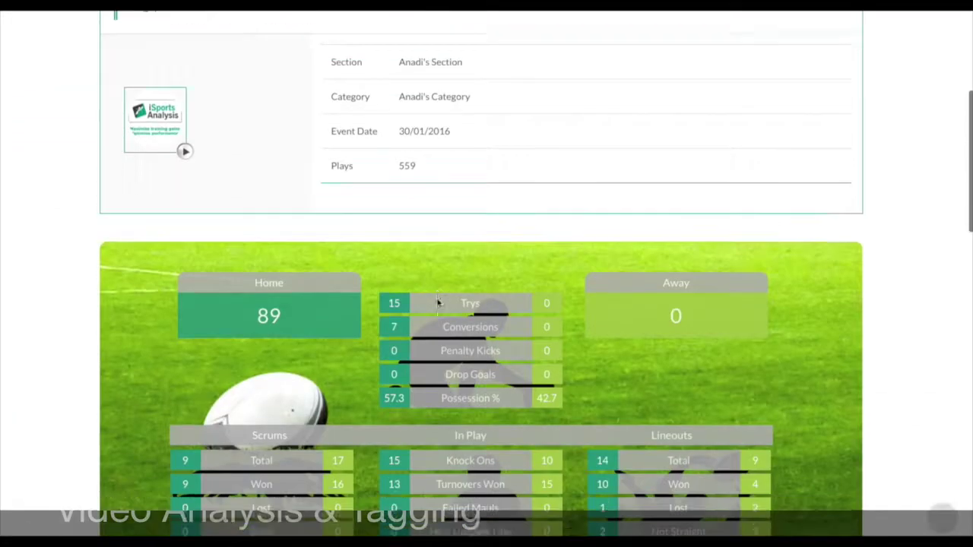
scroll(436, 301, "down", 6)
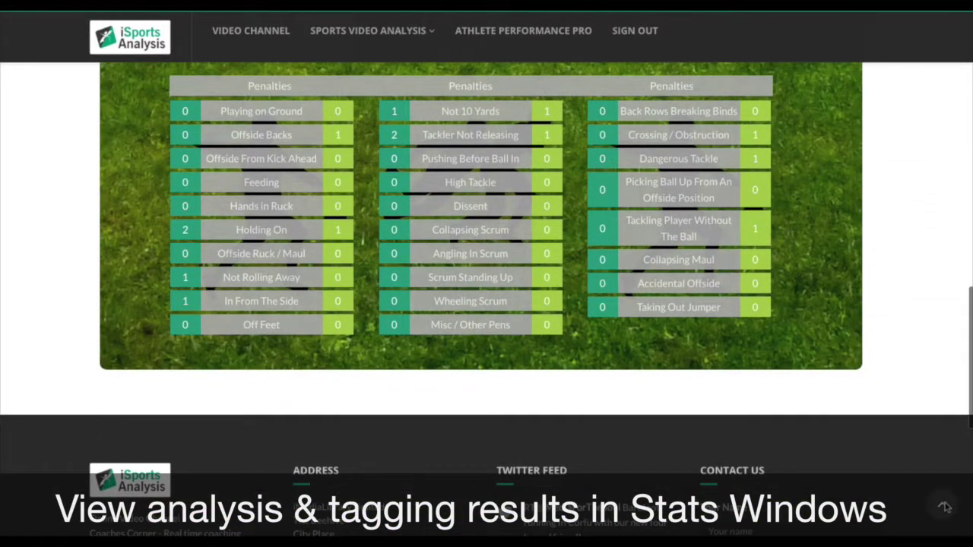
left_click(944, 507)
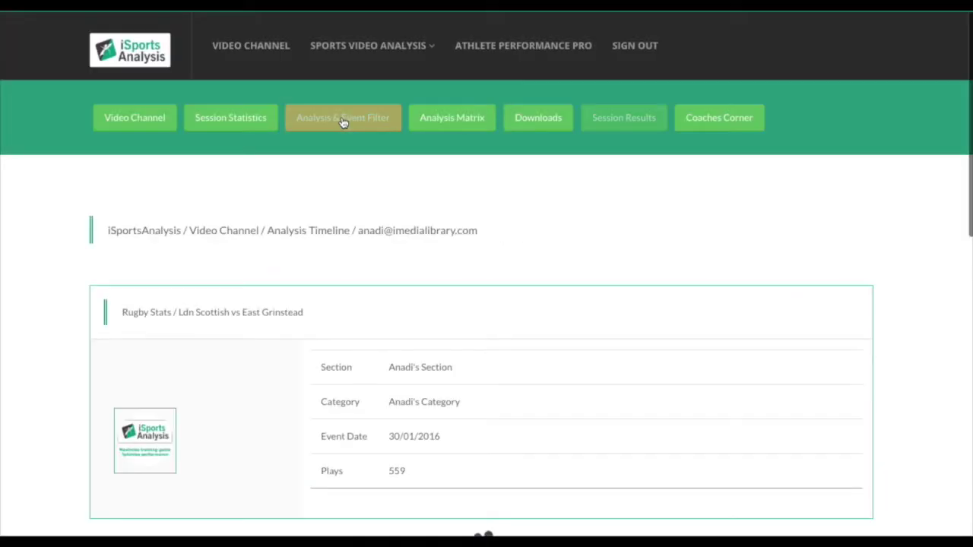
Zoom the match event timeline in to one-second steps, then back out to five-second steps
scroll(917, 377, "down", 6)
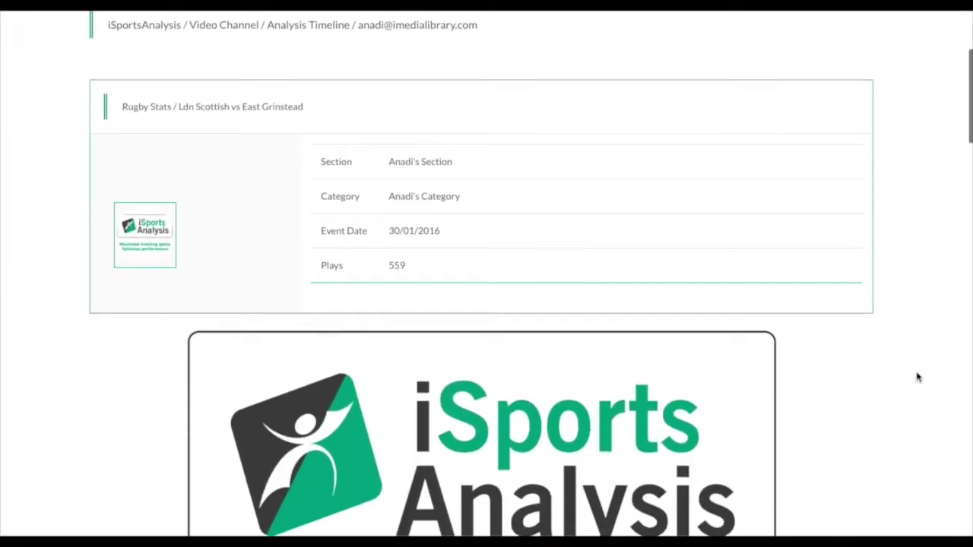
scroll(917, 377, "down", 1)
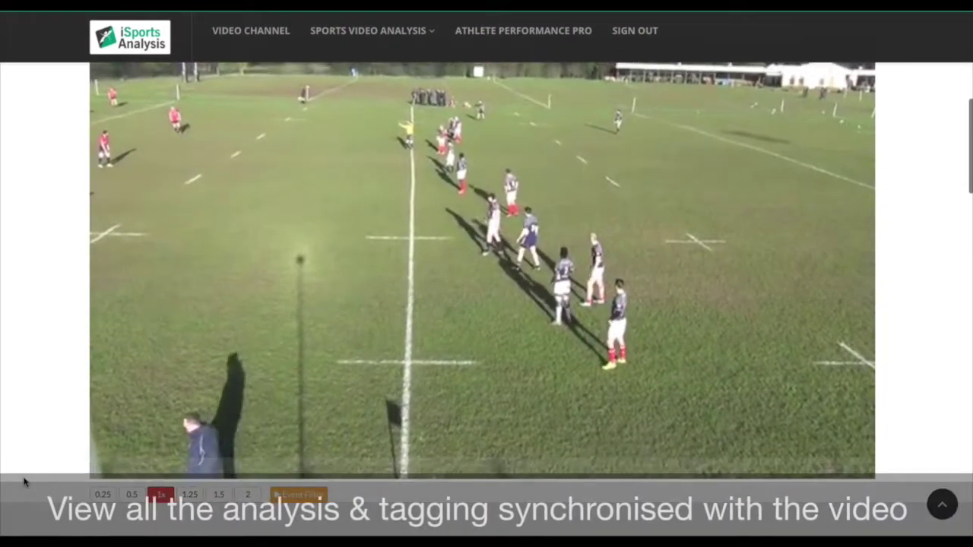
scroll(23, 479, "down", 5)
scroll(25, 481, "down", 8)
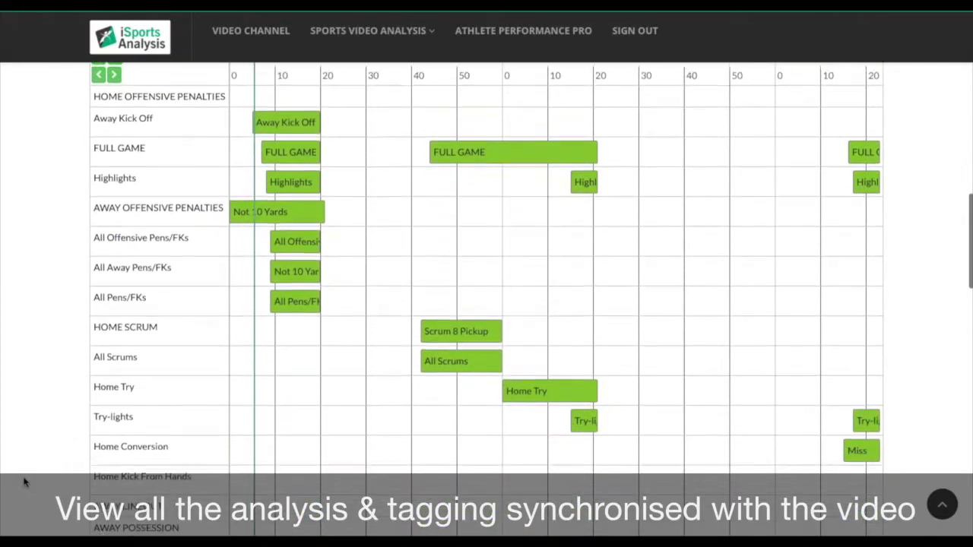
scroll(24, 481, "down", 1)
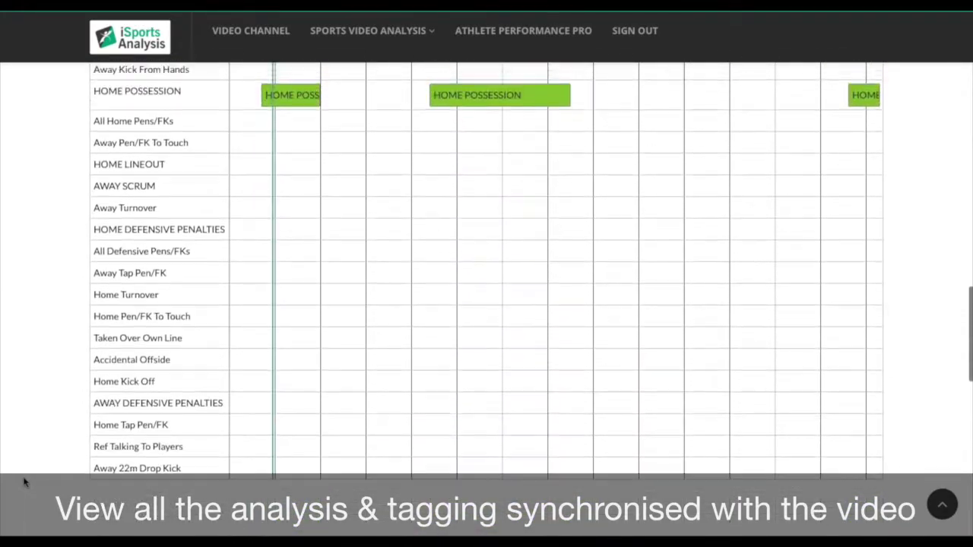
scroll(24, 481, "up", 10)
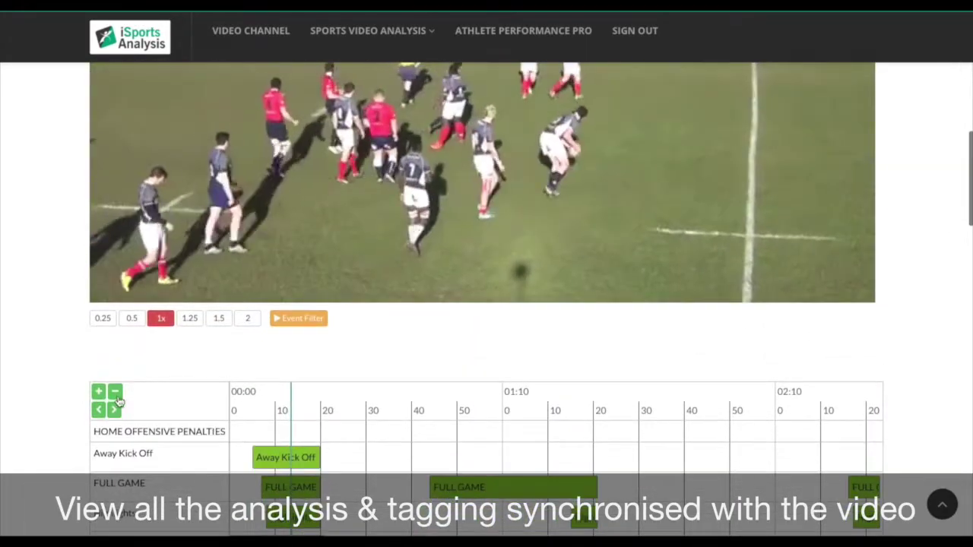
left_click(114, 395)
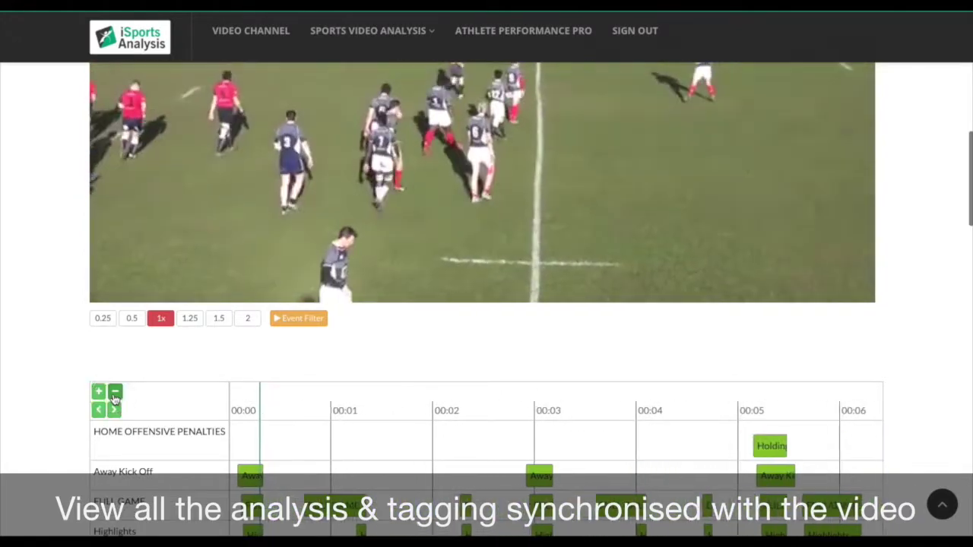
left_click(114, 393)
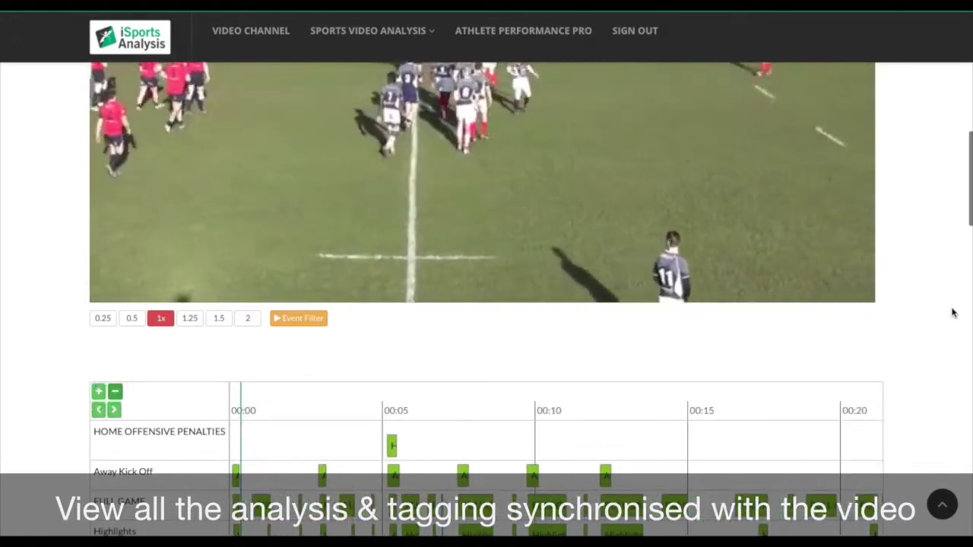
scroll(929, 355, "down", 4)
scroll(930, 357, "up", 8)
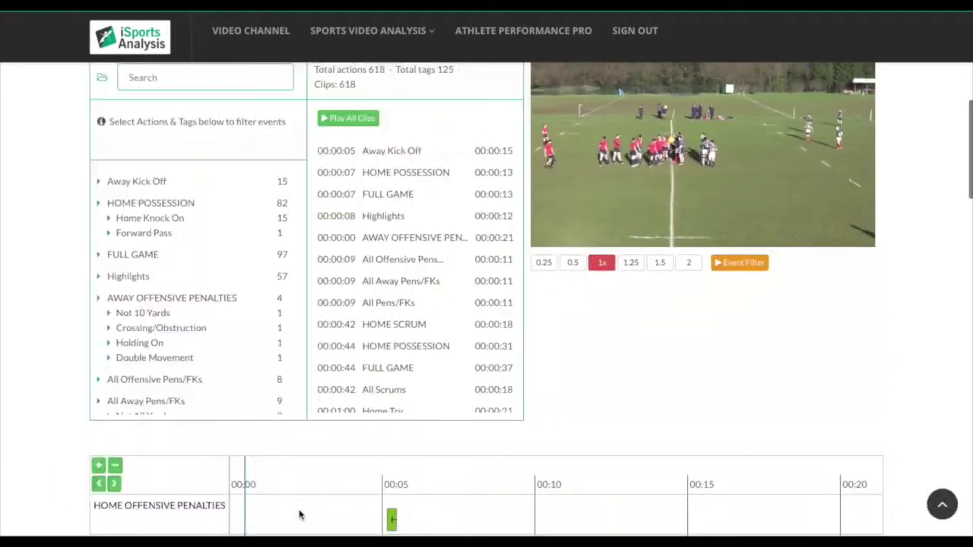
Pause the video and filter events to HOME POSSESSION, Forward Pass, AWAY OFFENSIVE PENALTIES and Crossing/Obstruction
left_click(541, 238)
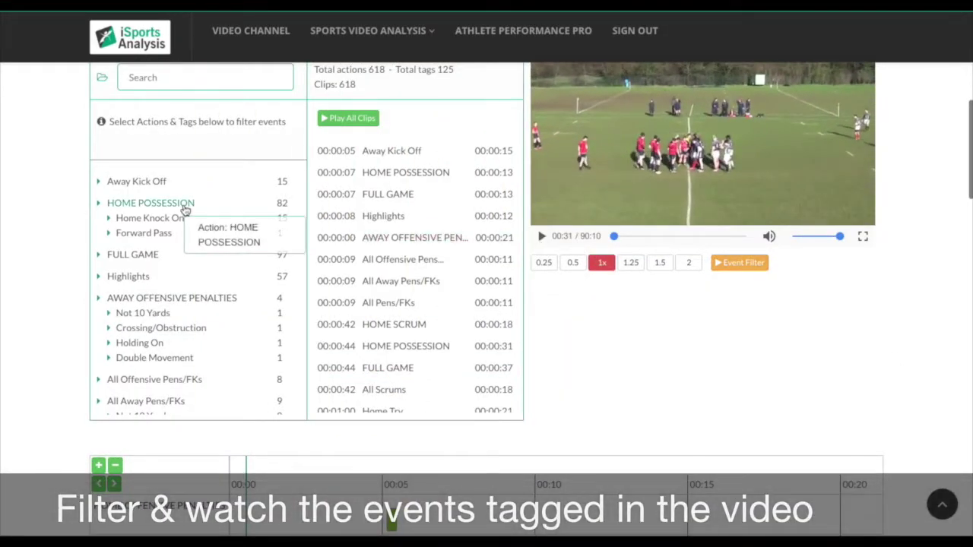
left_click(184, 203)
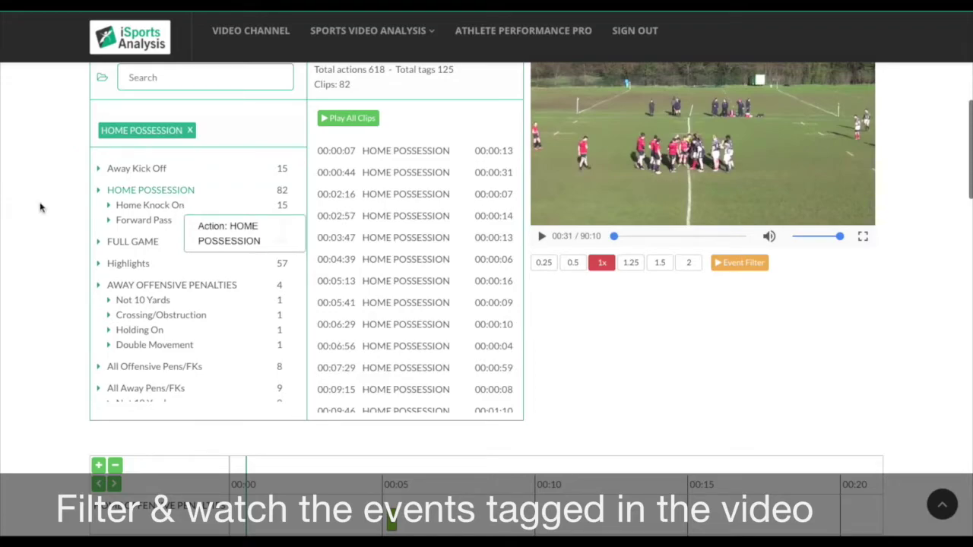
scroll(34, 213, "up", 1)
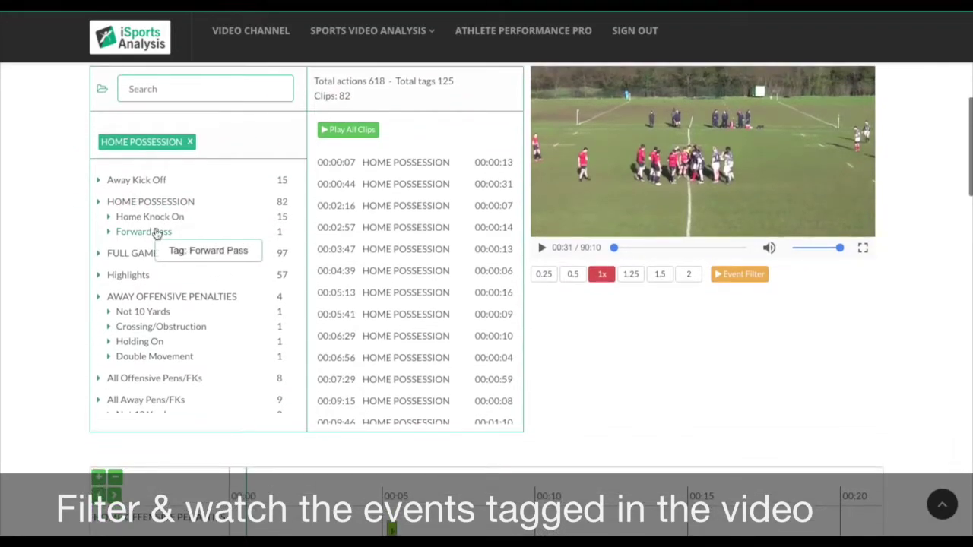
left_click(157, 234)
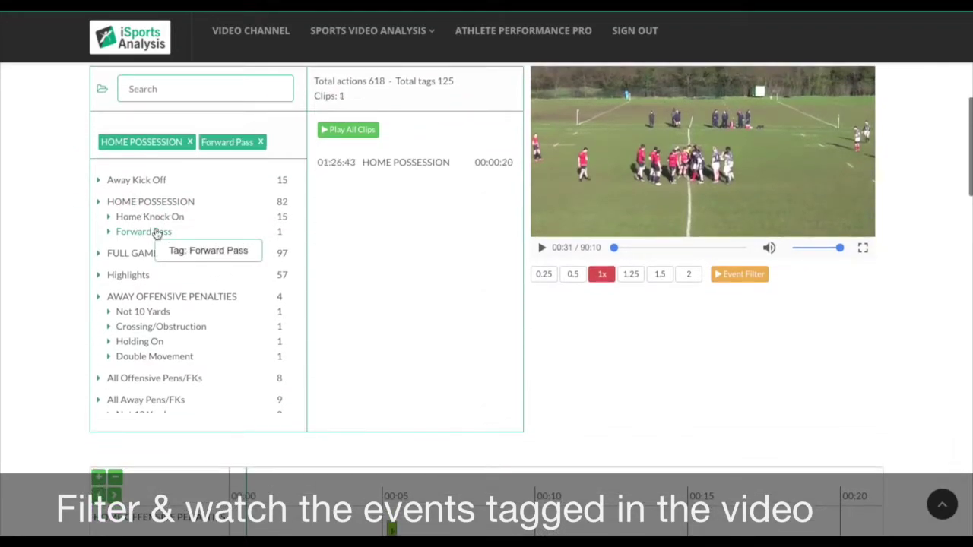
left_click(176, 298)
left_click(160, 346)
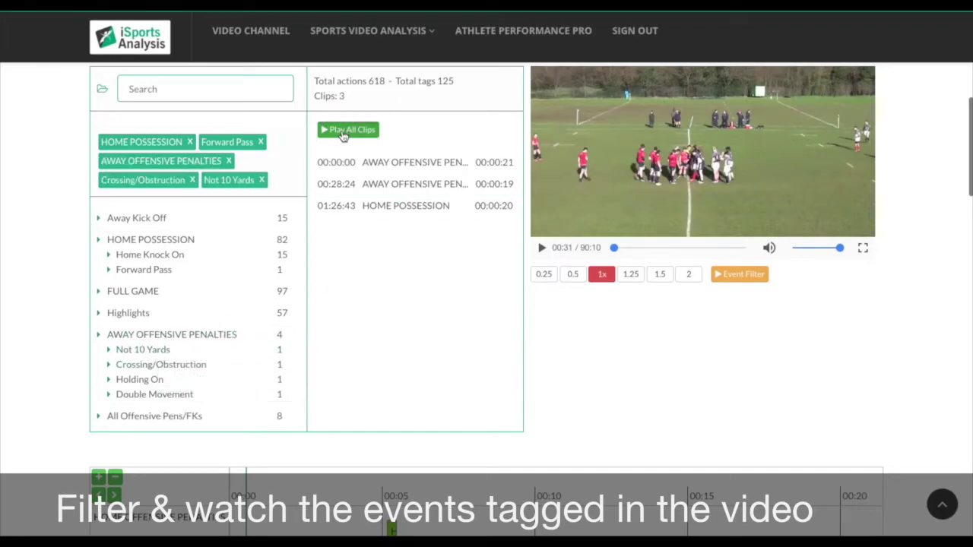
Play all three filtered clips, briefly hiding and restoring the filter panels, then stop playback
left_click(343, 134)
left_click(734, 275)
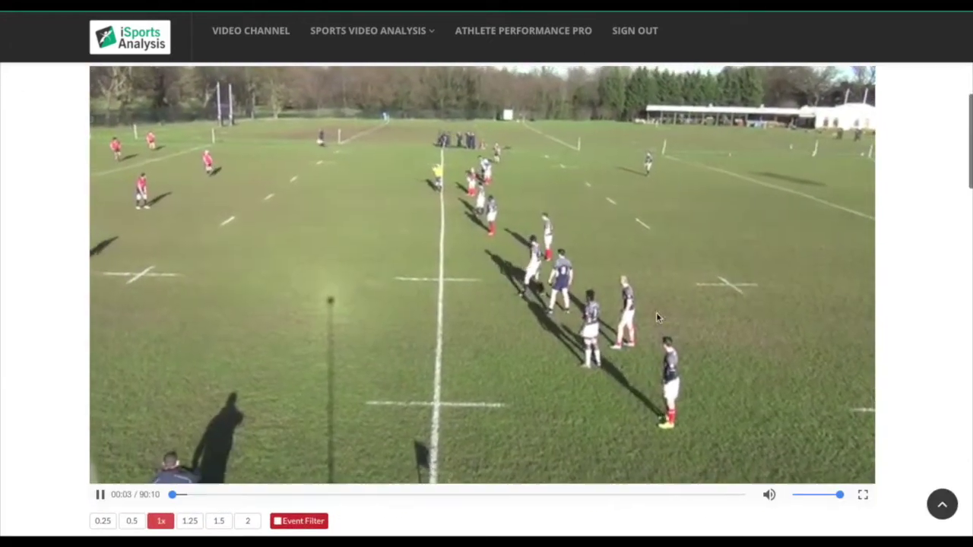
left_click(319, 522)
left_click(360, 139)
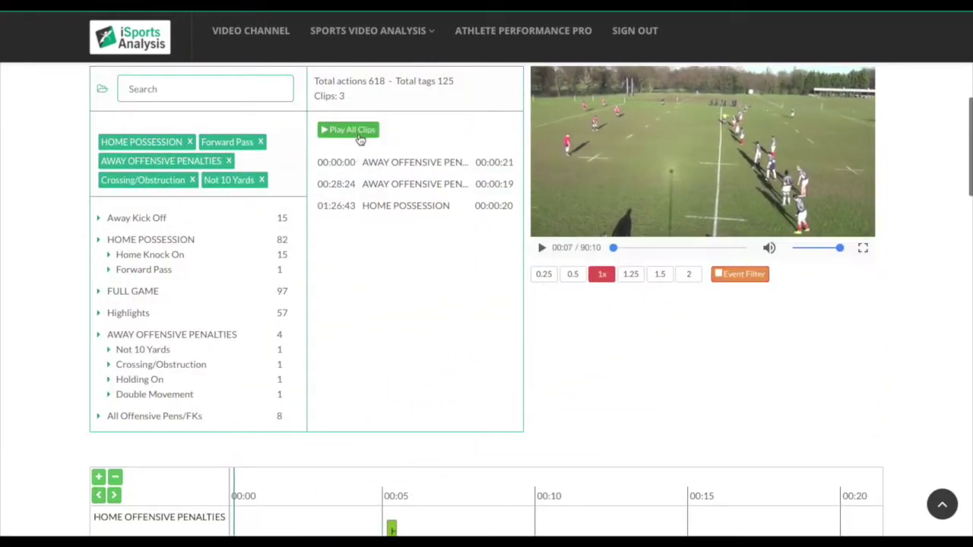
scroll(387, 163, "down", 2)
scroll(387, 164, "up", 6)
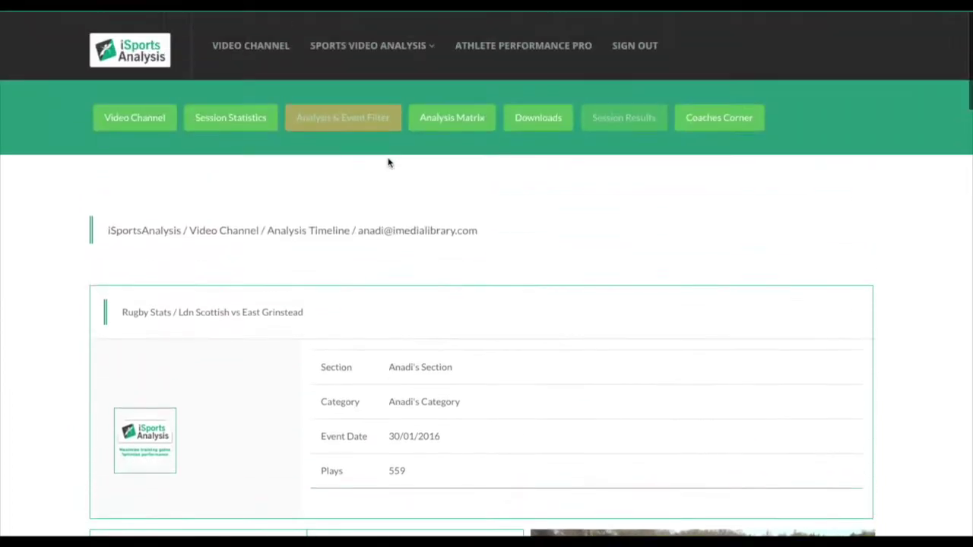
Open the analysis matrix and its 10 AWAY POSSESSION / Away Knock On clips
left_click(443, 121)
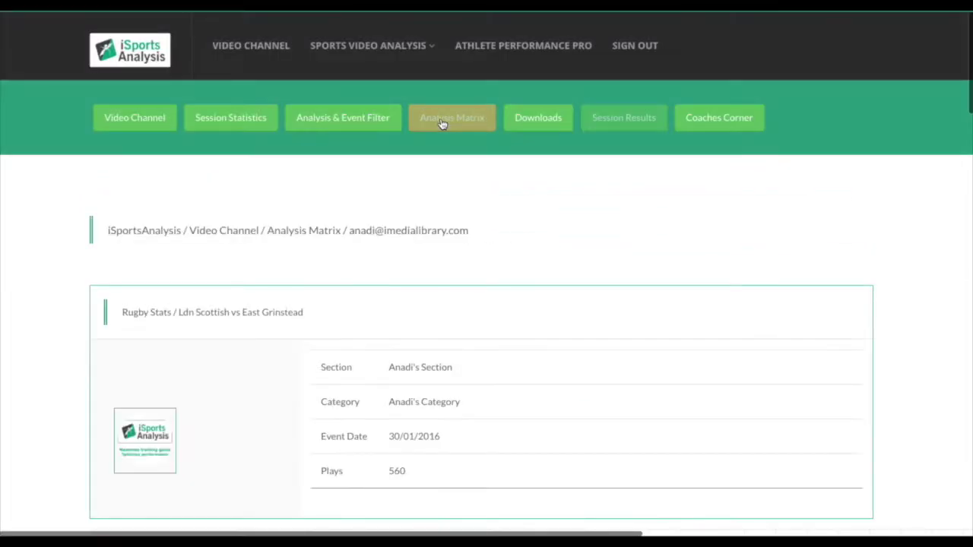
scroll(892, 246, "down", 10)
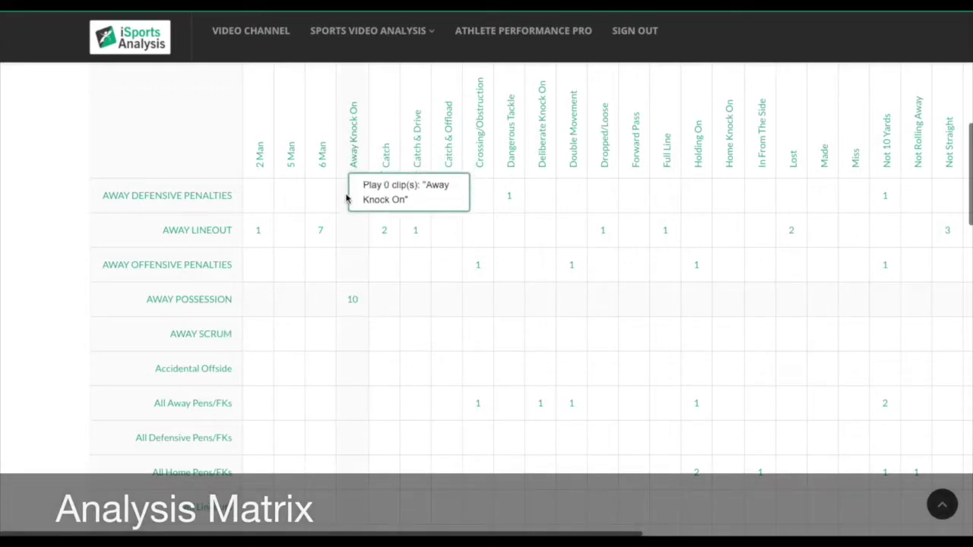
left_click(352, 300)
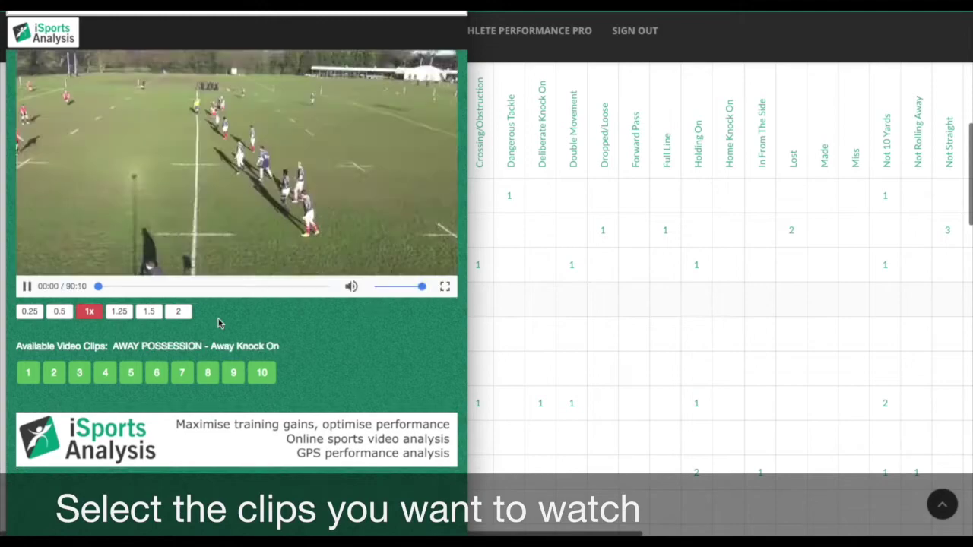
Watch clips 4, 7 and 1, close the player and return to the page top
left_click(105, 373)
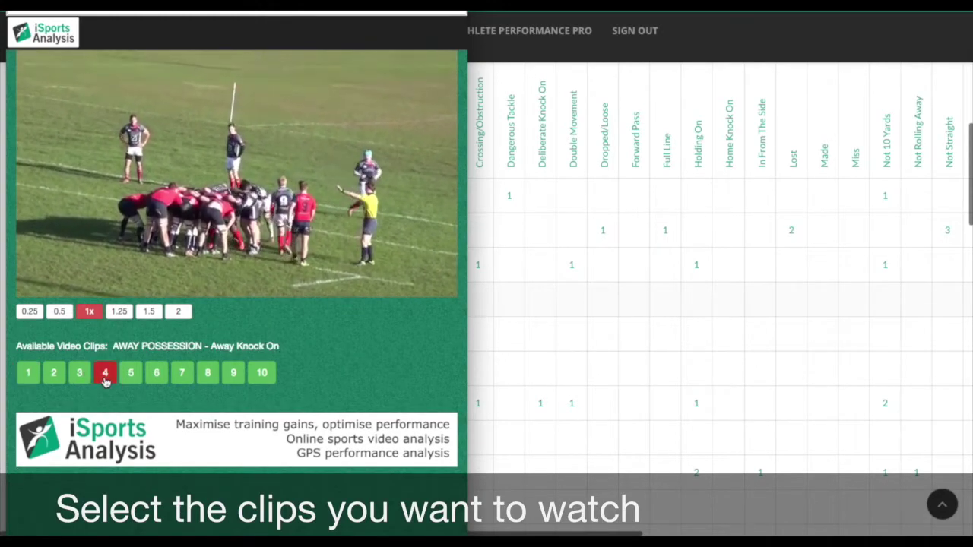
left_click(182, 373)
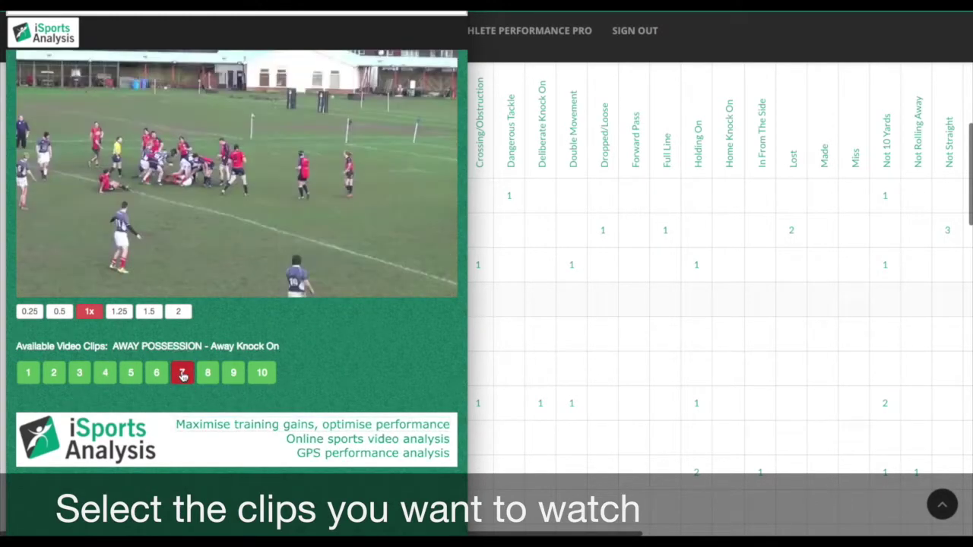
left_click(28, 374)
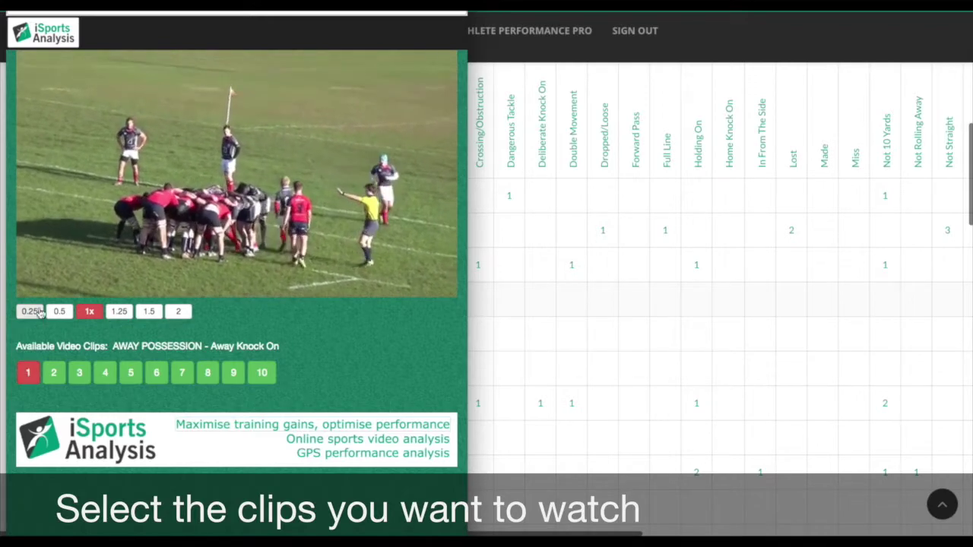
mouse_move(28, 287)
key("Escape")
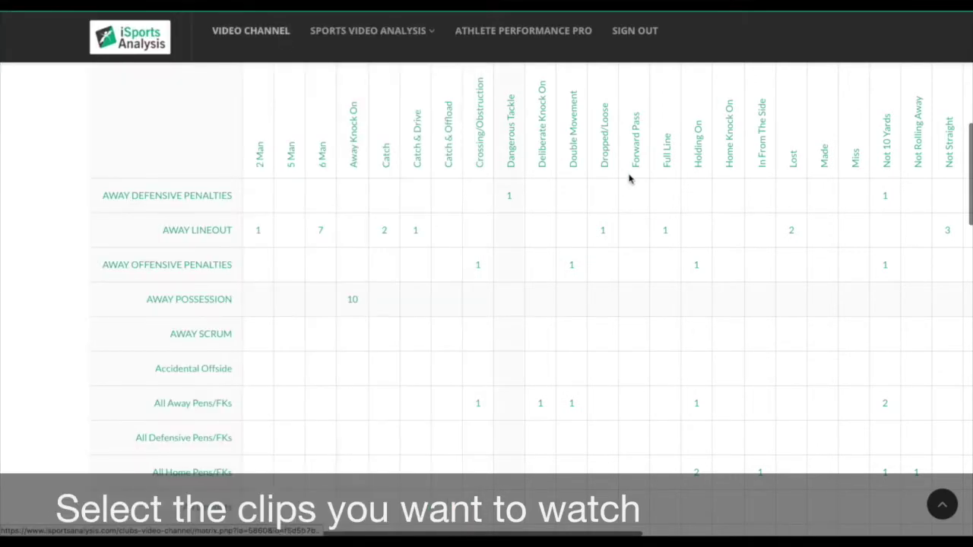
left_click(942, 505)
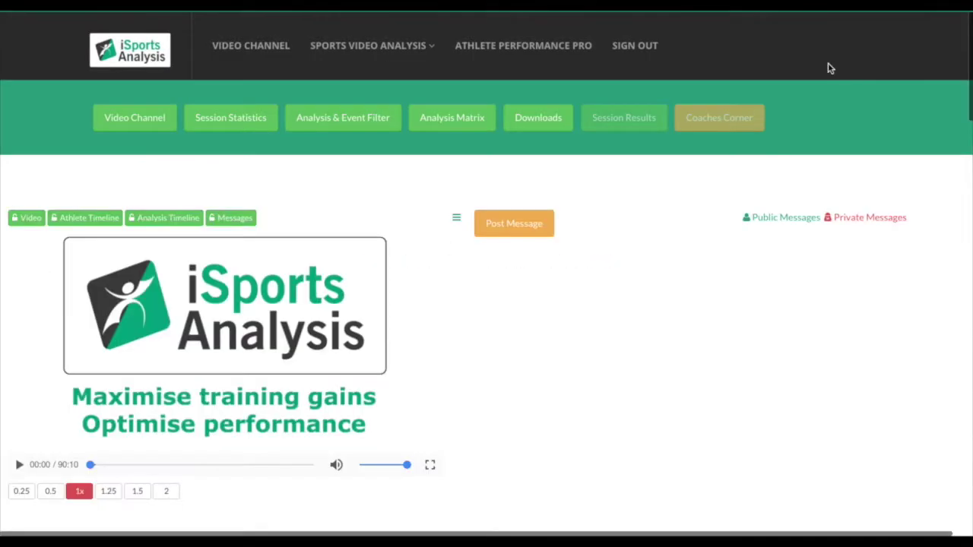
Browse the Coaches Corner messages and timelines, then start the rugby match video playing
scroll(451, 330, "down", 5)
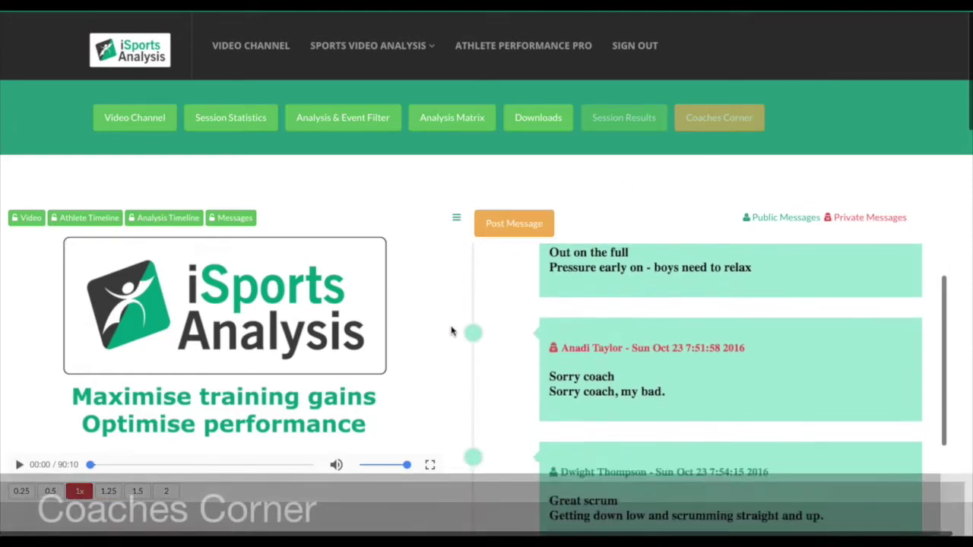
scroll(451, 331, "down", 3)
scroll(428, 329, "down", 6)
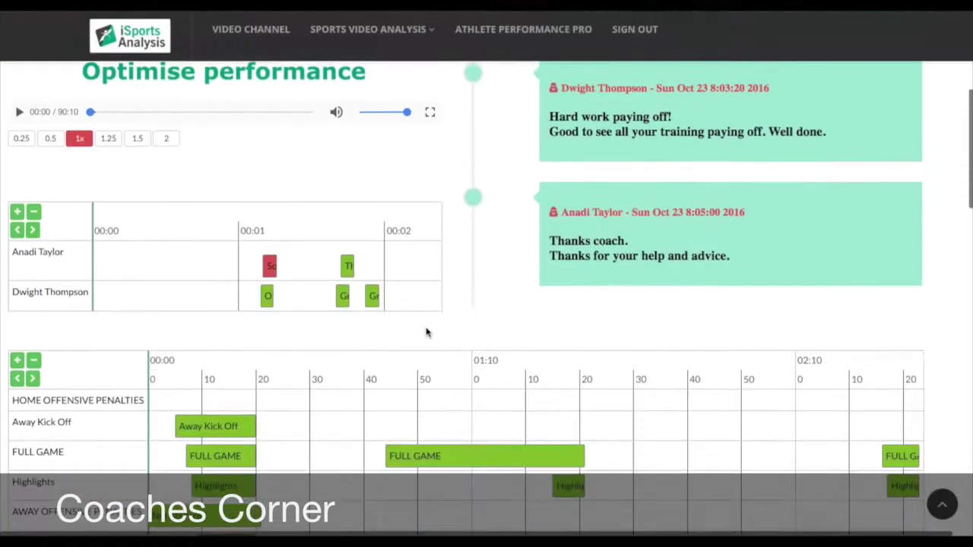
scroll(426, 329, "down", 5)
scroll(426, 326, "up", 8)
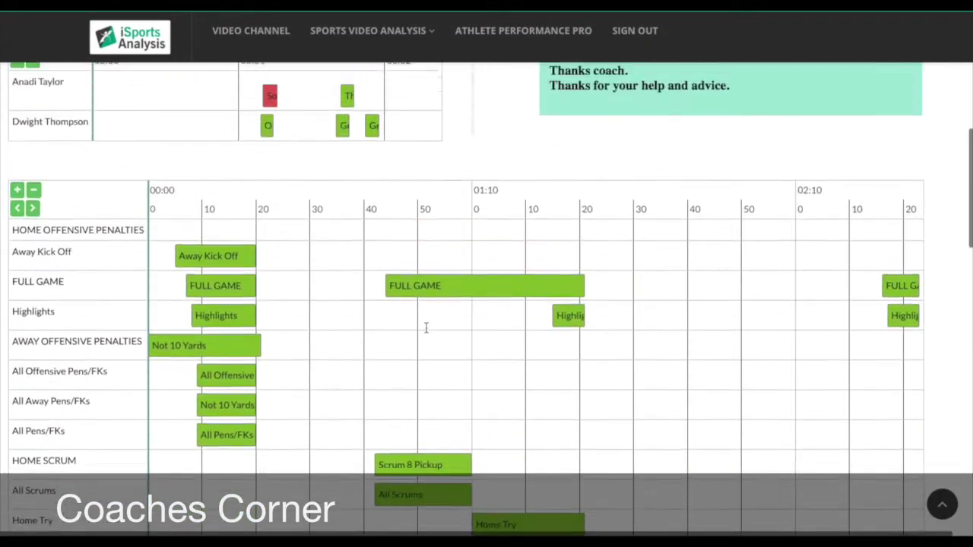
left_click(19, 195)
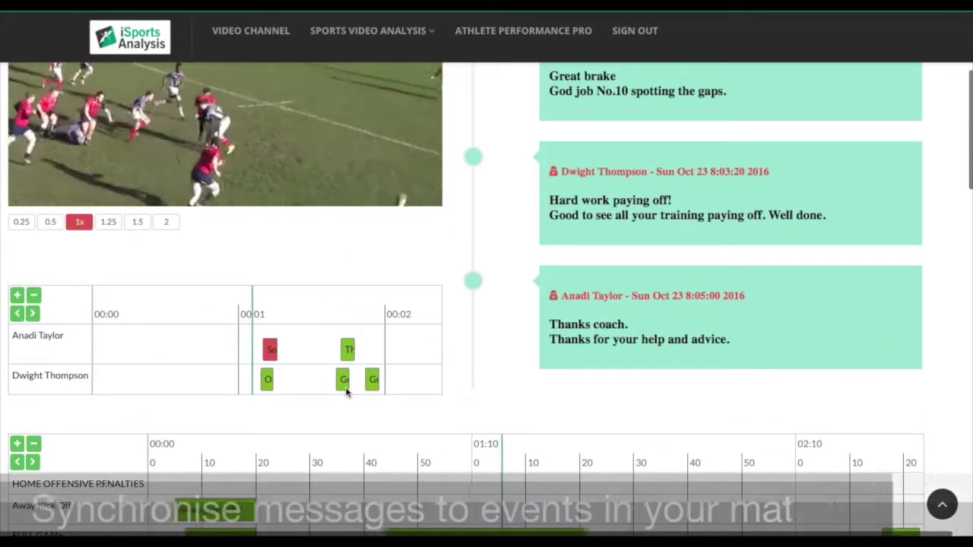
scroll(406, 266, "up", 3)
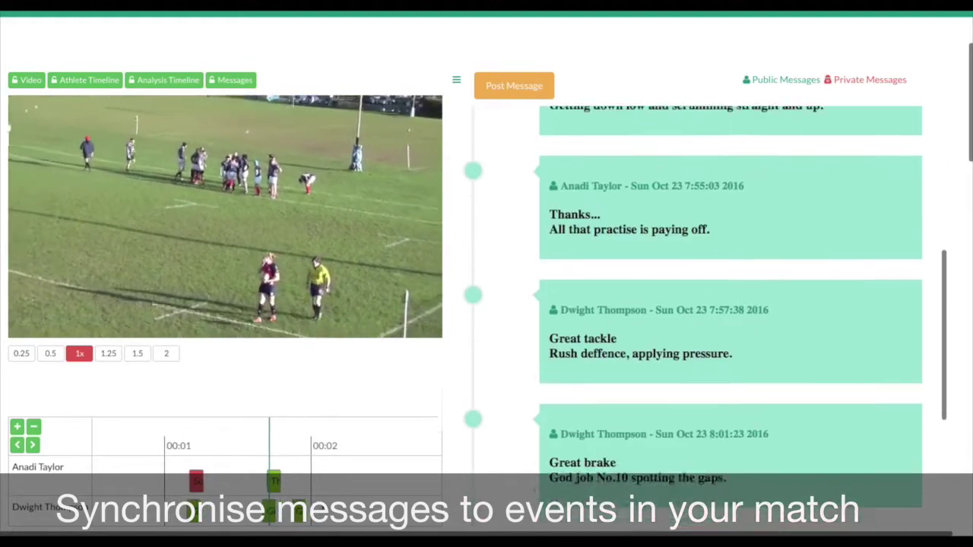
mouse_move(20, 329)
scroll(403, 421, "down", 6)
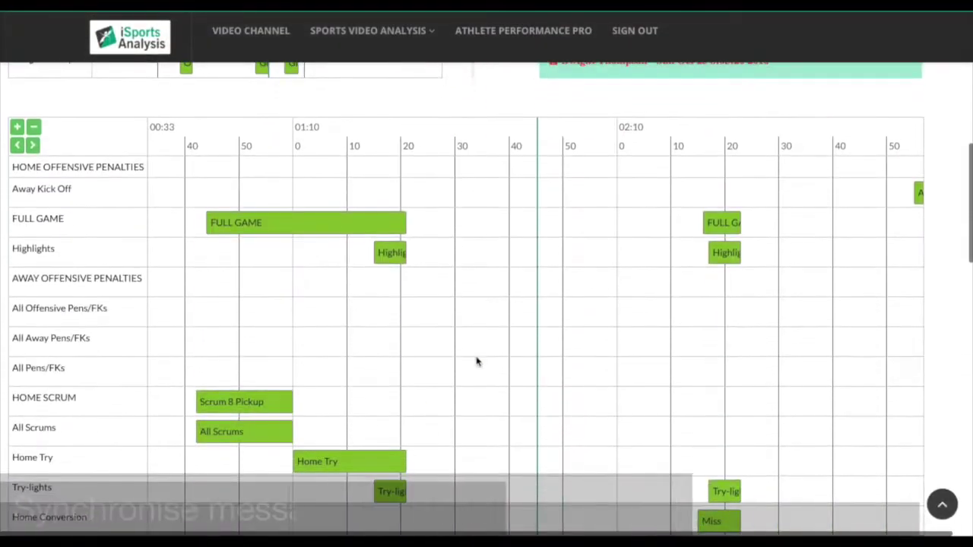
mouse_move(717, 254)
scroll(399, 123, "up", 5)
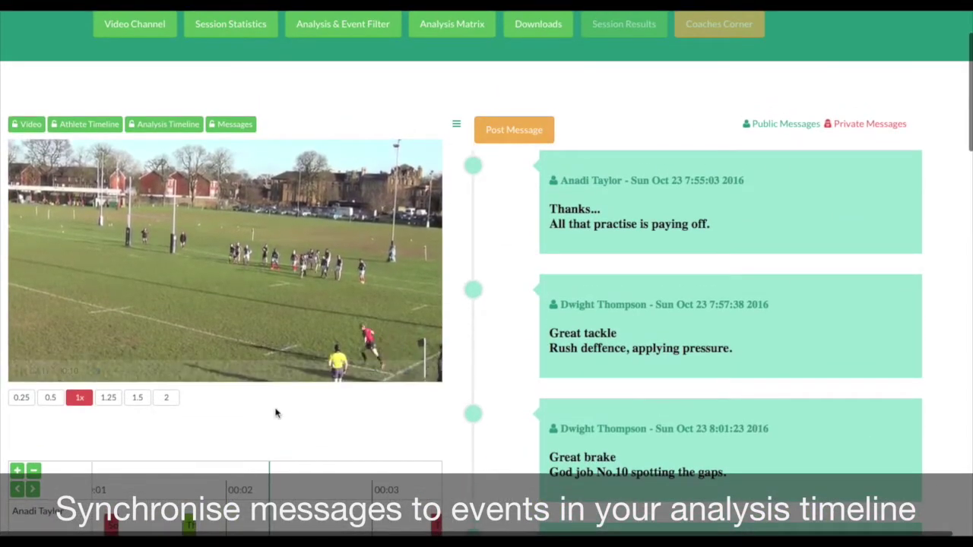
scroll(276, 411, "down", 5)
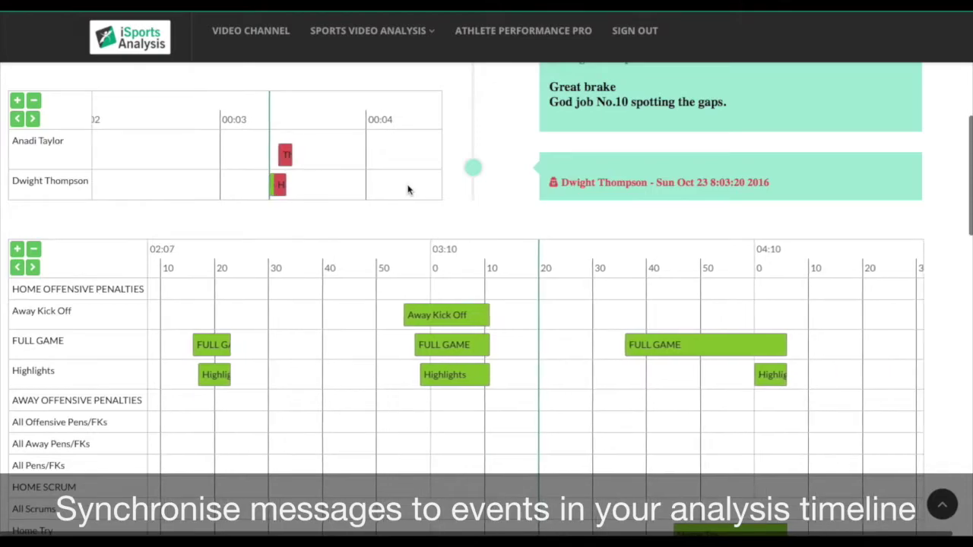
scroll(414, 170, "up", 5)
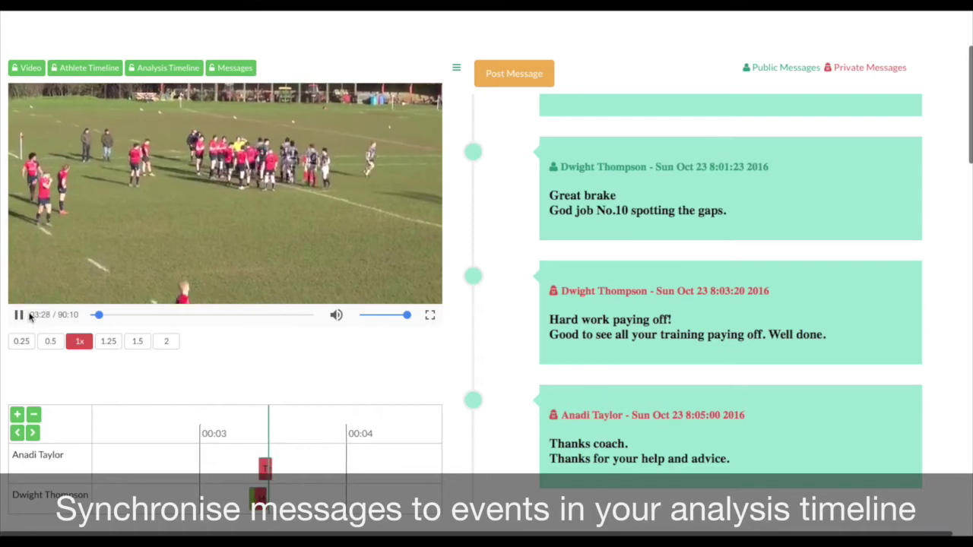
scroll(274, 386, "up", 3)
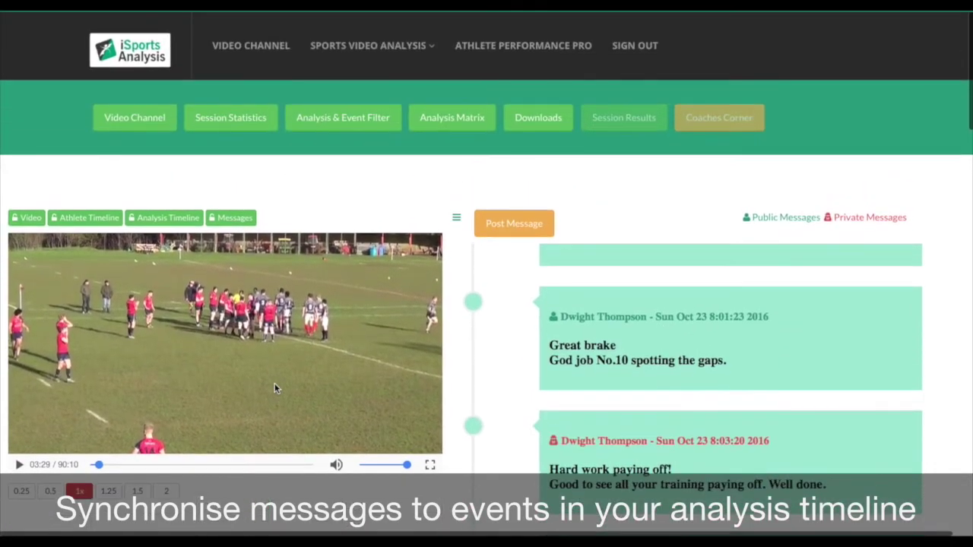